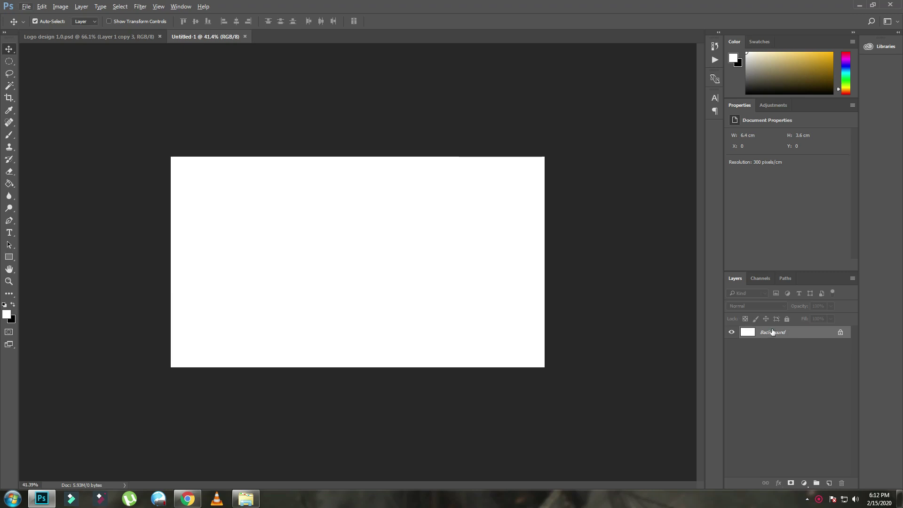
# - Duplicate the Background layer and choose the soft round brush at 1500 px with 0% hardness
pyautogui.moveTo(772, 333); pyautogui.dragTo(829, 483)
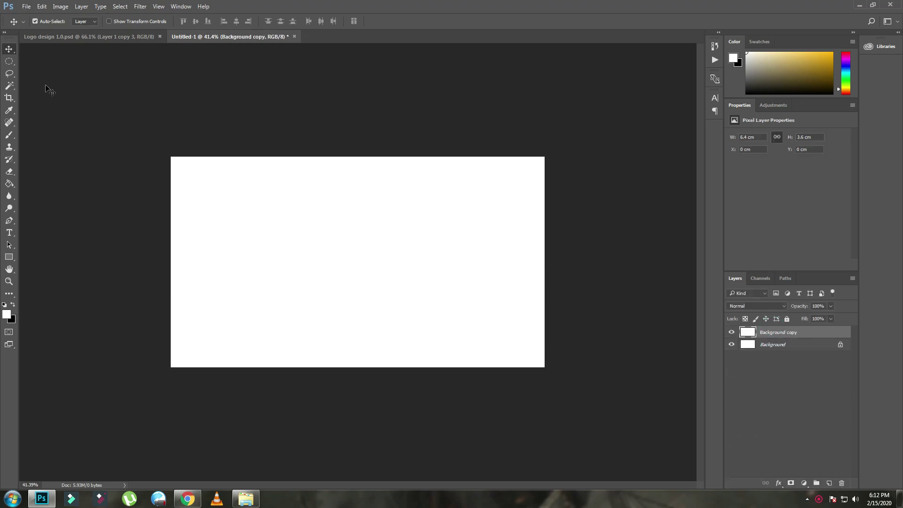
pyautogui.click(9, 135)
pyautogui.click(49, 20)
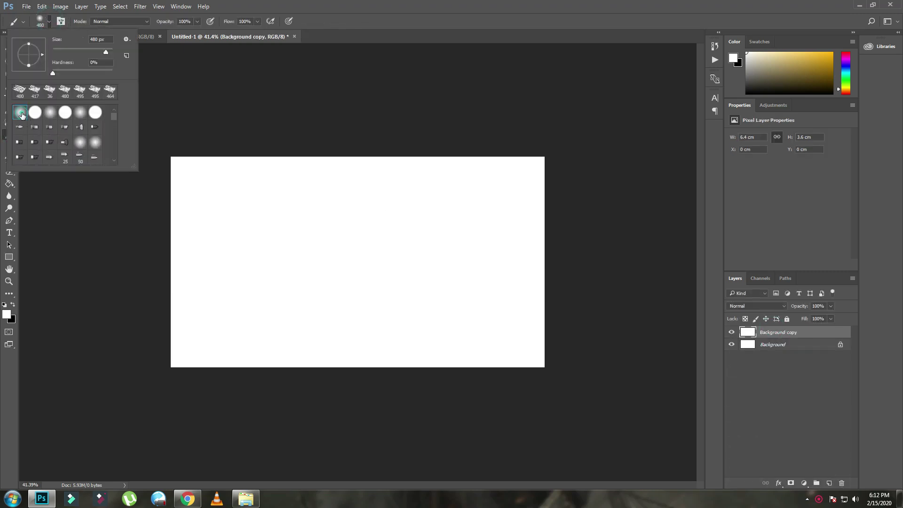
pyautogui.doubleClick(22, 115)
pyautogui.rightClick(202, 166)
pyautogui.write('1000')
pyautogui.press('Return')
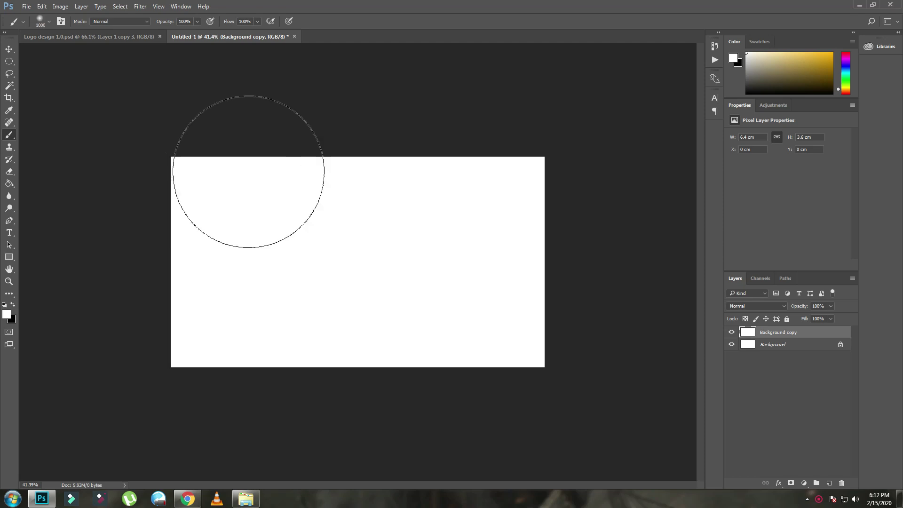
pyautogui.rightClick(207, 167)
pyautogui.write('1500')
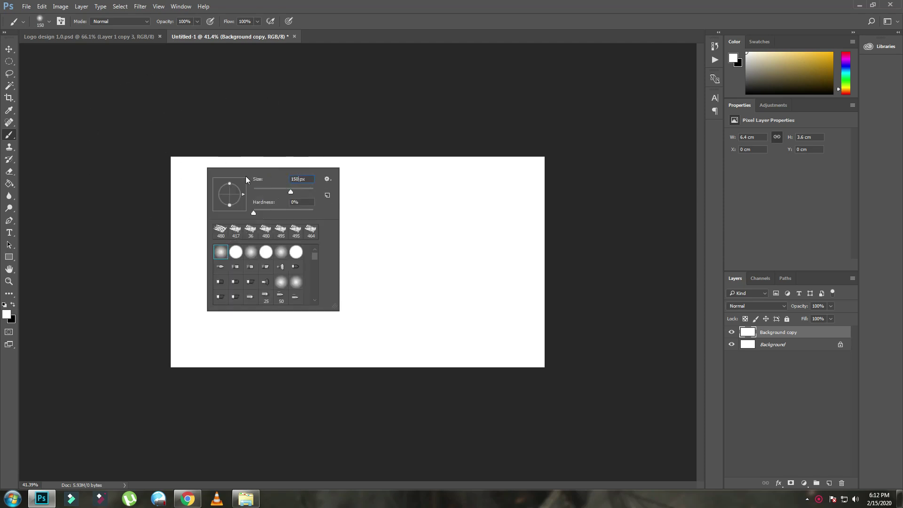
pyautogui.press('Return')
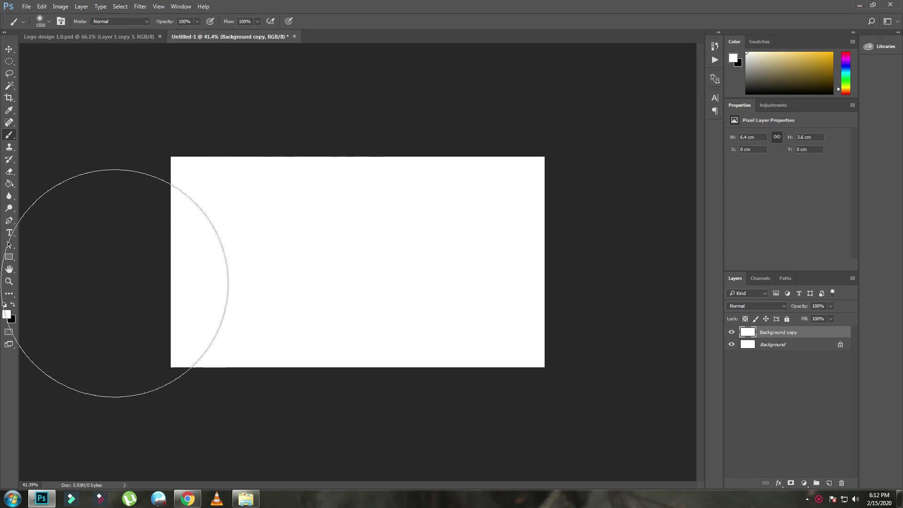
# - Set the foreground colour to grey 9e9e9e and paint a soft vignette around the canvas edges on the background copy
pyautogui.click(7, 314)
pyautogui.moveTo(365, 187); pyautogui.dragTo(296, 183)
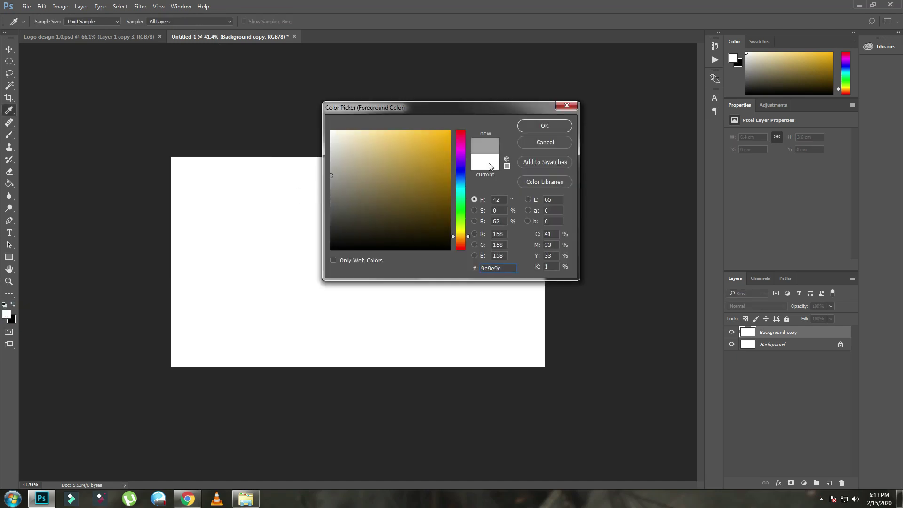
pyautogui.click(528, 125)
pyautogui.click(167, 141)
pyautogui.moveTo(191, 357)
pyautogui.mouseDown()
pyautogui.moveTo(509, 383)
pyautogui.moveTo(558, 137)
pyautogui.moveTo(292, 482)
pyautogui.moveTo(115, 266)
pyautogui.mouseUp()
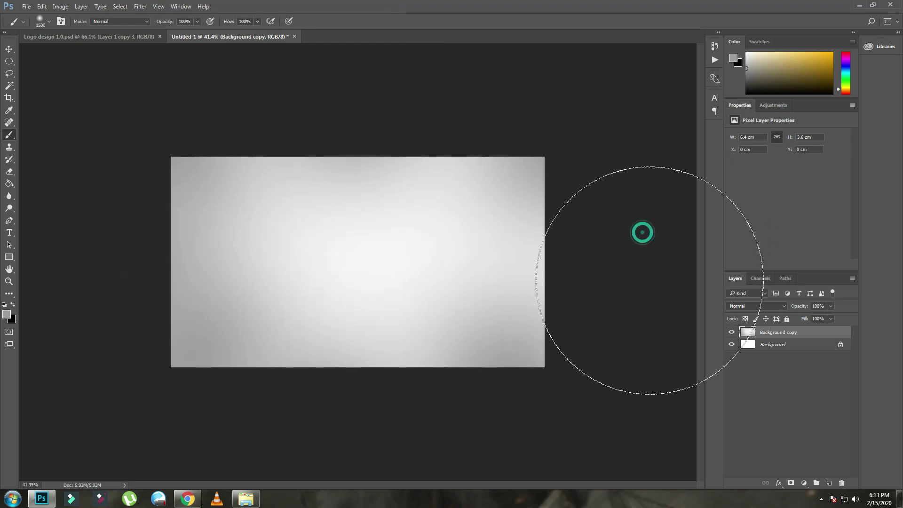
# - Stamp one near-black mark with the 417 px textured brush on a new layer and position it near the canvas centre
pyautogui.hotkey('ctrl', '+')
pyautogui.hotkey('ctrl', '+')
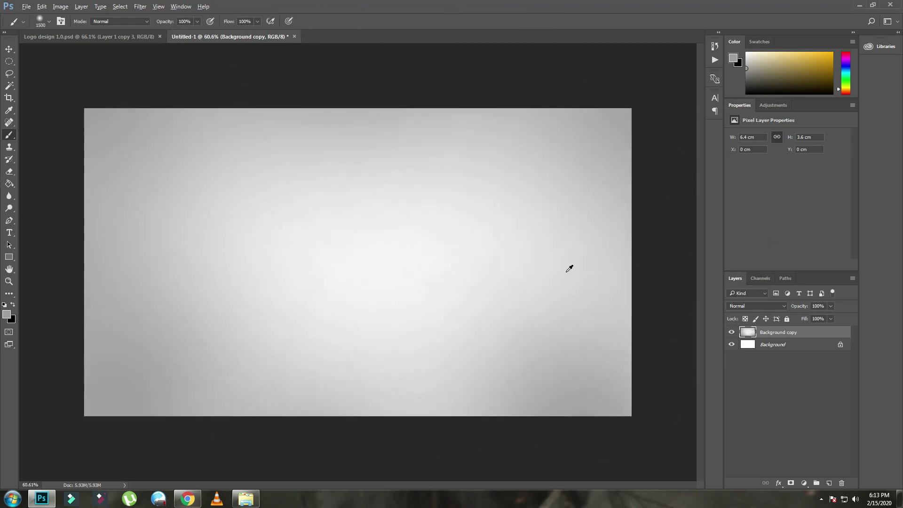
pyautogui.click(9, 51)
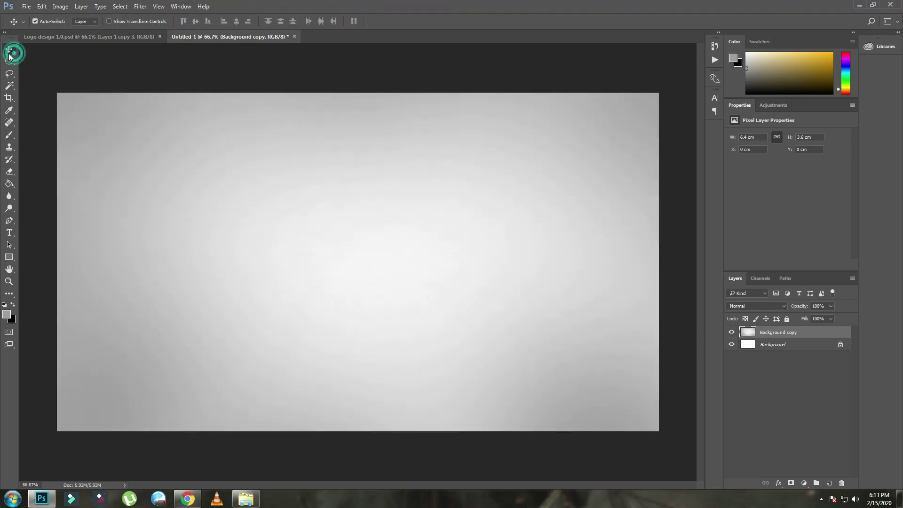
pyautogui.click(829, 482)
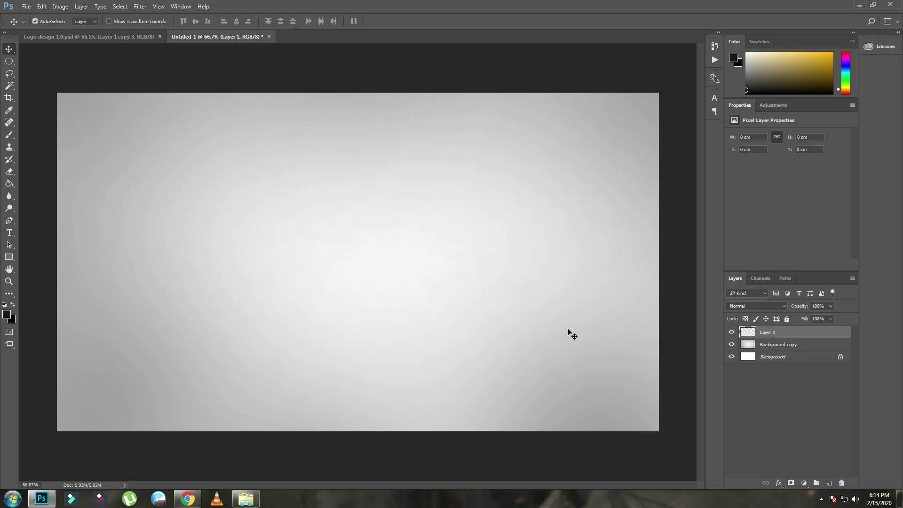
pyautogui.click(10, 136)
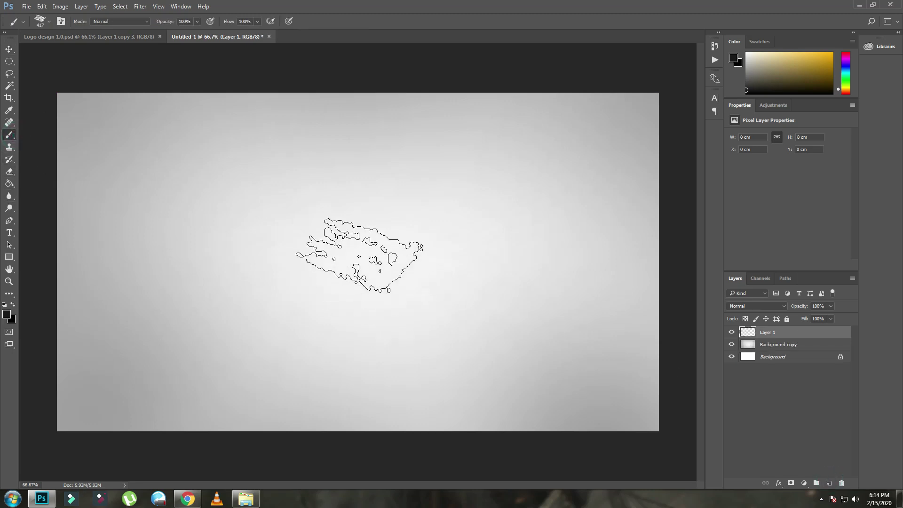
pyautogui.click(343, 248)
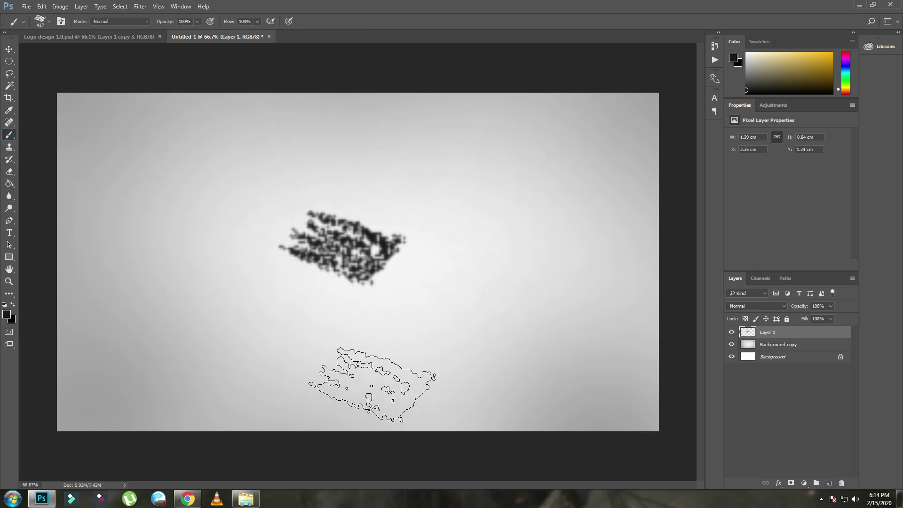
pyautogui.click(10, 49)
pyautogui.moveTo(351, 266)
pyautogui.mouseDown()
pyautogui.moveTo(359, 260)
pyautogui.moveTo(347, 257)
pyautogui.mouseUp()
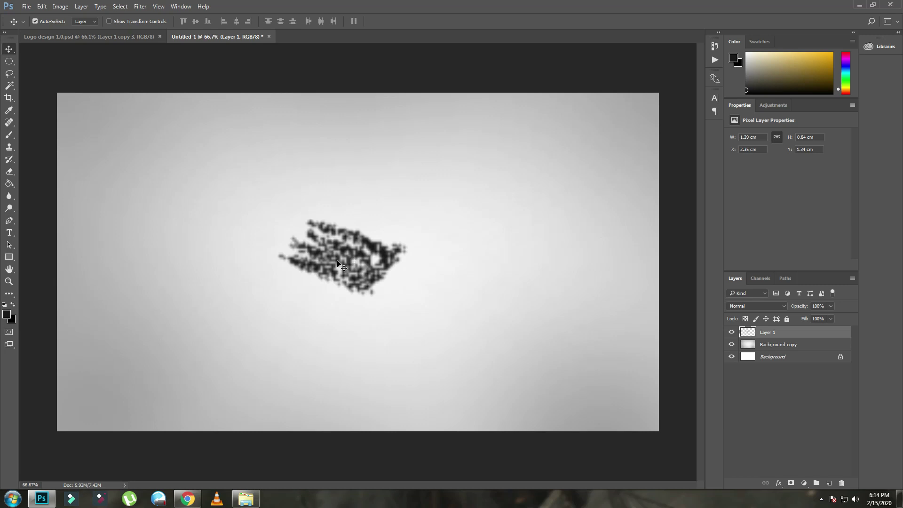
pyautogui.moveTo(335, 281); pyautogui.dragTo(357, 261)
# - Duplicate the brush mark's layer, rotate the copy clockwise so its bristles point up, and overlap it with the original mark
pyautogui.rightClick(764, 334)
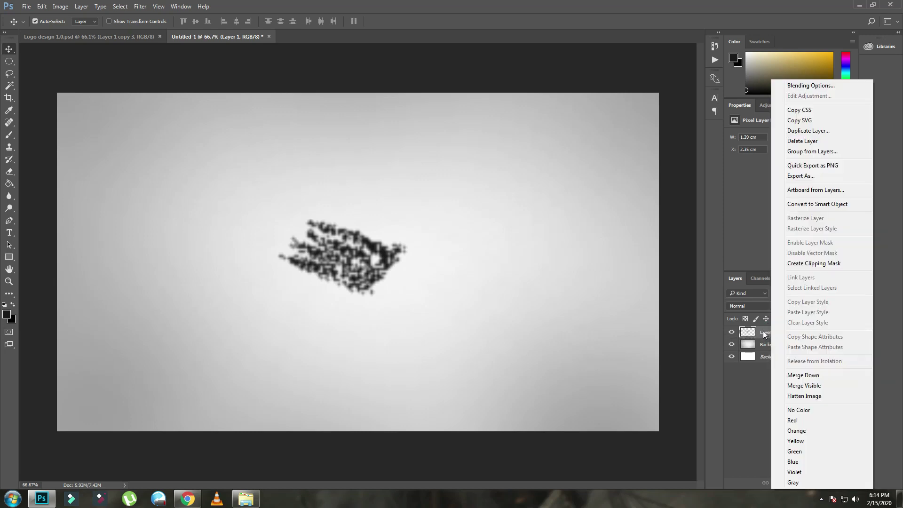
pyautogui.click(811, 131)
pyautogui.click(531, 154)
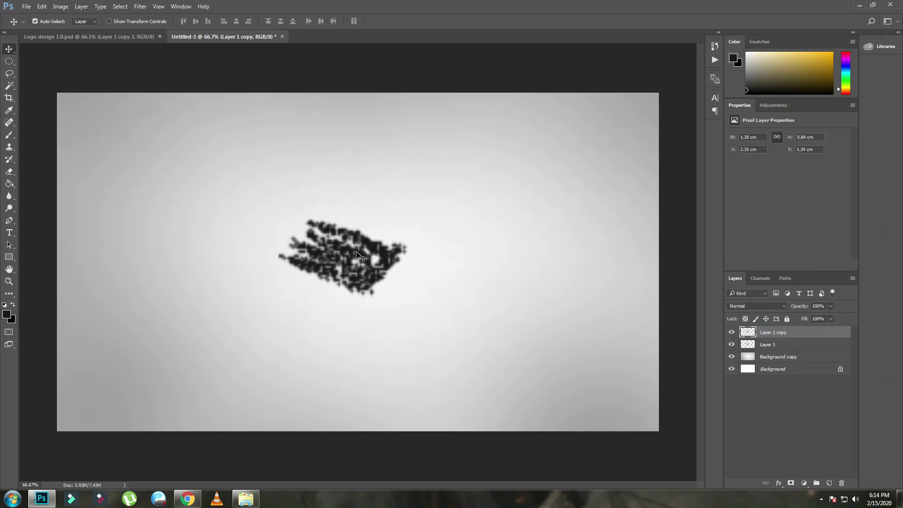
pyautogui.hotkey('ctrl', 't')
pyautogui.moveTo(417, 207); pyautogui.dragTo(414, 301)
pyautogui.moveTo(359, 259)
pyautogui.mouseDown()
pyautogui.moveTo(383, 260)
pyautogui.moveTo(347, 269)
pyautogui.mouseUp()
pyautogui.press('Return')
pyautogui.moveTo(393, 296); pyautogui.dragTo(347, 279)
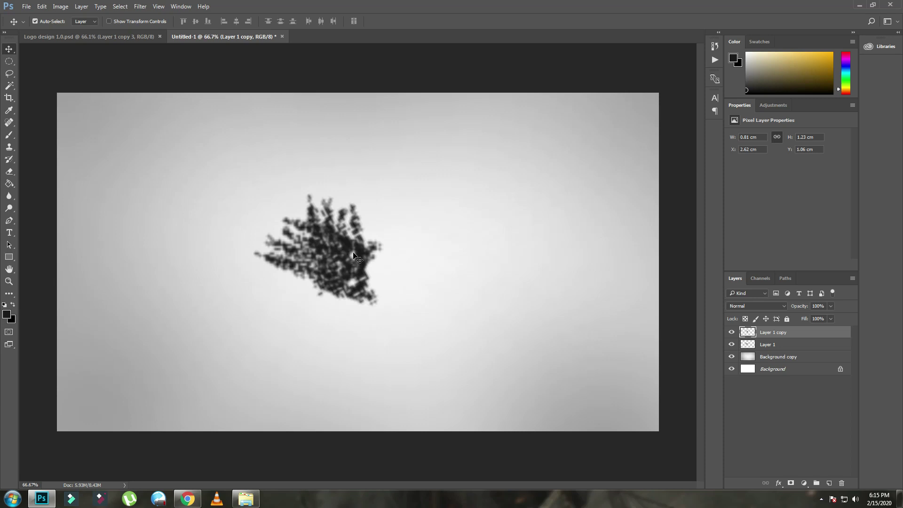
# - Duplicate Layer 1 copy, rotate the duplicate 64.63° clockwise, and place it on the right side of the cluster
pyautogui.rightClick(775, 332)
pyautogui.click(799, 135)
pyautogui.click(532, 147)
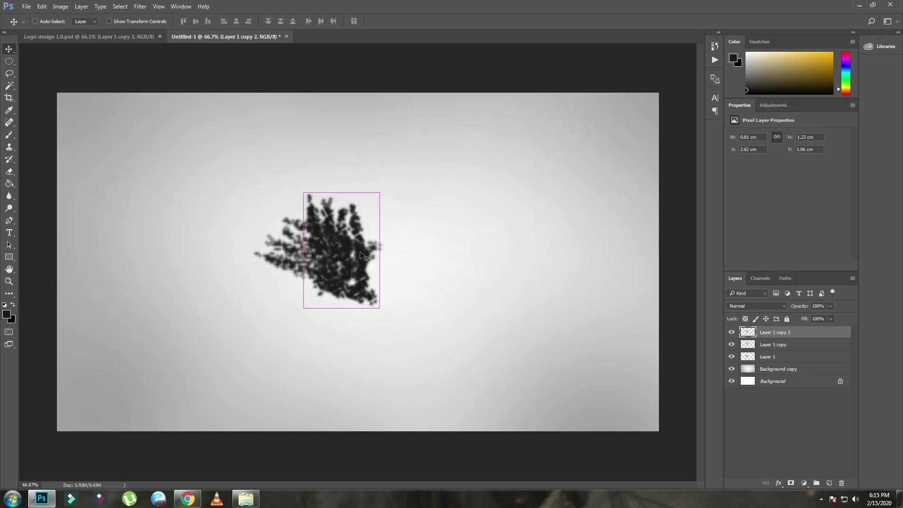
pyautogui.hotkey('ctrl', 't')
pyautogui.moveTo(387, 177); pyautogui.dragTo(389, 270)
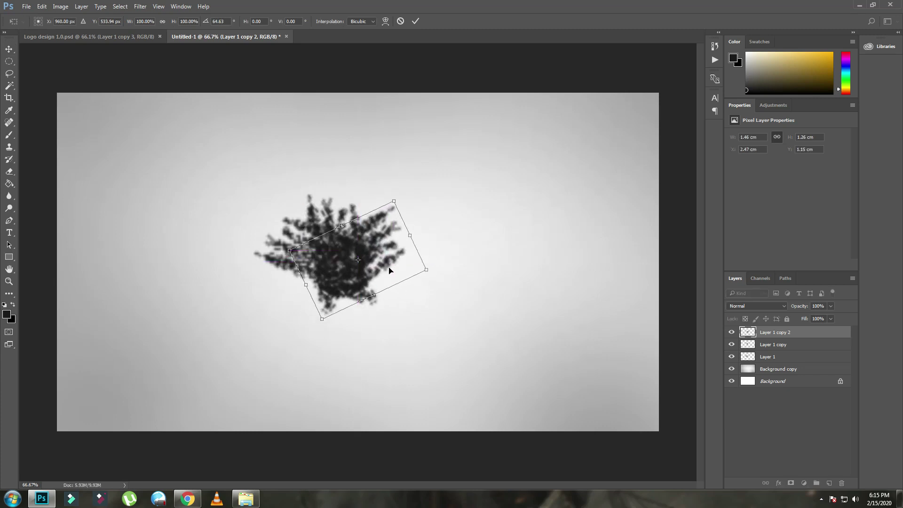
pyautogui.moveTo(375, 249); pyautogui.dragTo(387, 231)
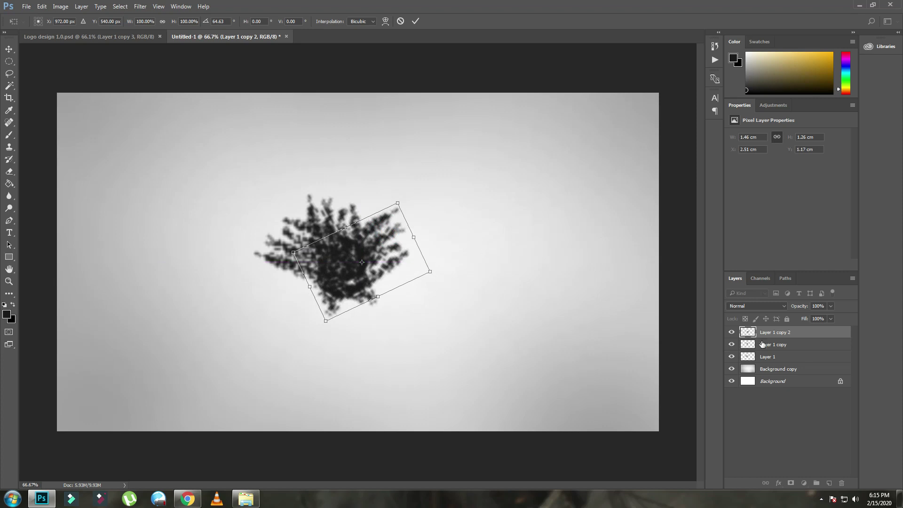
pyautogui.click(415, 21)
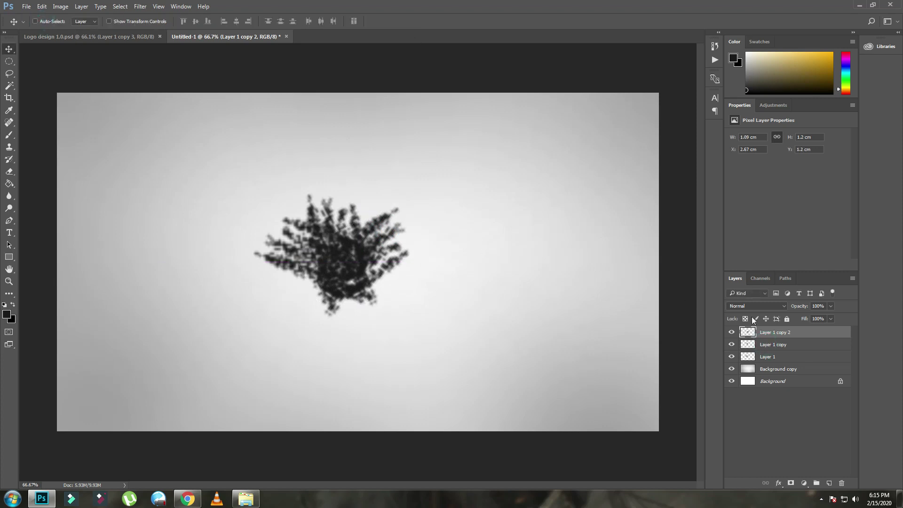
# - Shift Layer 1 copy and rotate Layer 1 copy 2 further clockwise so it points to the lower right
pyautogui.click(778, 344)
pyautogui.moveTo(345, 263); pyautogui.dragTo(376, 258)
pyautogui.click(789, 333)
pyautogui.hotkey('ctrl', 't')
pyautogui.moveTo(419, 191); pyautogui.dragTo(450, 283)
pyautogui.moveTo(372, 253)
pyautogui.mouseDown()
pyautogui.moveTo(366, 266)
pyautogui.moveTo(335, 260)
pyautogui.moveTo(357, 242)
pyautogui.moveTo(348, 224)
pyautogui.moveTo(362, 257)
pyautogui.mouseUp()
pyautogui.press('Return')
# - Rotate Layer 1 copy slightly counter-clockwise so it fans out beside the original mark
pyautogui.click(779, 344)
pyautogui.hotkey('ctrl', 't')
pyautogui.moveTo(416, 165); pyautogui.dragTo(387, 157)
pyautogui.moveTo(360, 261); pyautogui.dragTo(361, 262)
pyautogui.press('Return')
# - Duplicate Layer 1 copy and rotate the duplicate clockwise to fill the cluster's upper right
pyautogui.rightClick(775, 346)
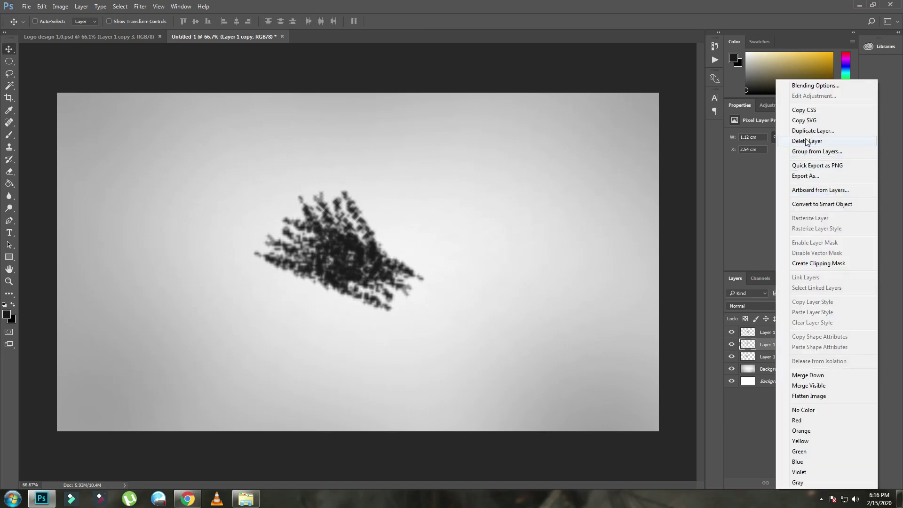
pyautogui.click(799, 139)
pyautogui.click(535, 154)
pyautogui.hotkey('ctrl', 't')
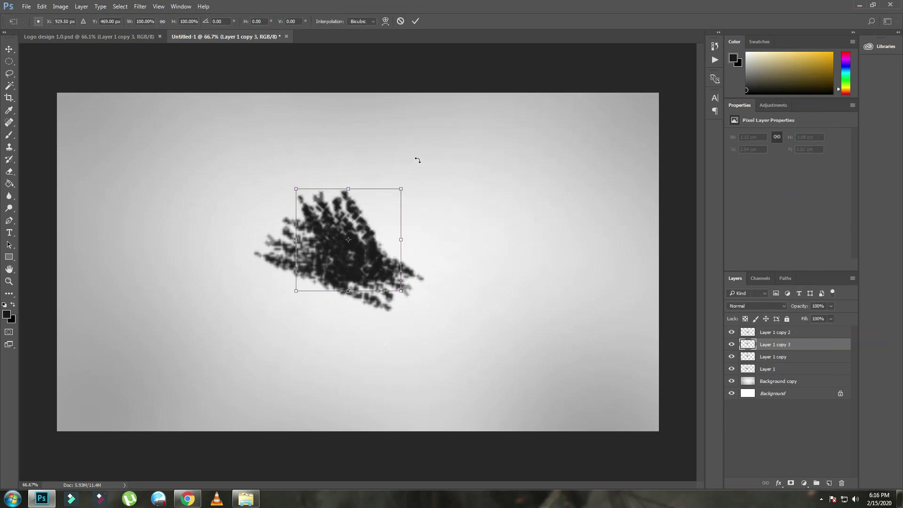
pyautogui.moveTo(417, 159); pyautogui.dragTo(389, 248)
pyautogui.press('Return')
# - Duplicate Layer 1 copy 2, rotate the duplicate 43.70° counter-clockwise, and place it on the cluster's right side
pyautogui.rightClick(766, 336)
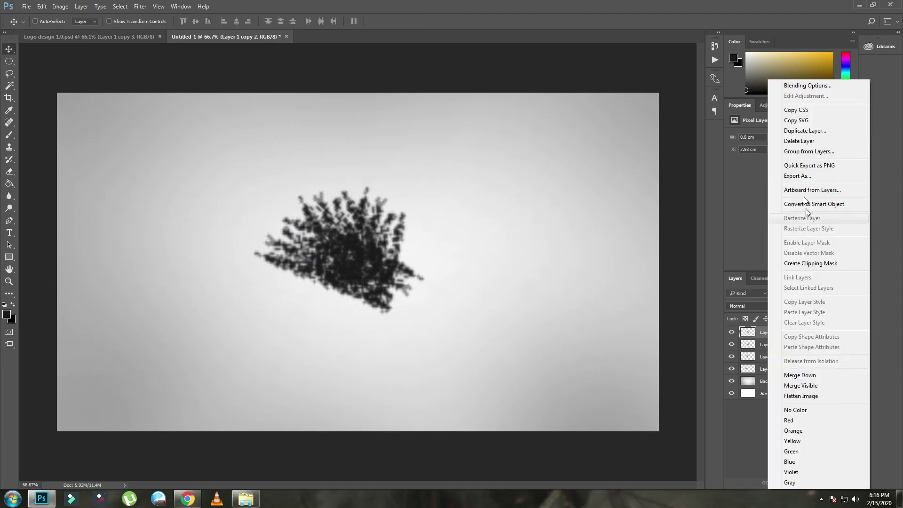
pyautogui.click(794, 136)
pyautogui.click(535, 149)
pyautogui.hotkey('ctrl', 't')
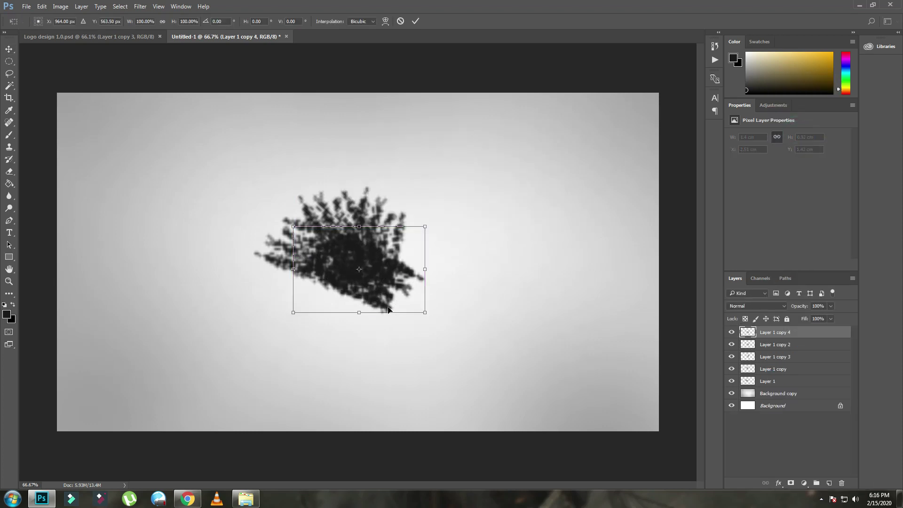
pyautogui.moveTo(441, 225); pyautogui.dragTo(393, 170)
pyautogui.moveTo(390, 258)
pyautogui.mouseDown()
pyautogui.moveTo(420, 255)
pyautogui.moveTo(406, 256)
pyautogui.mouseUp()
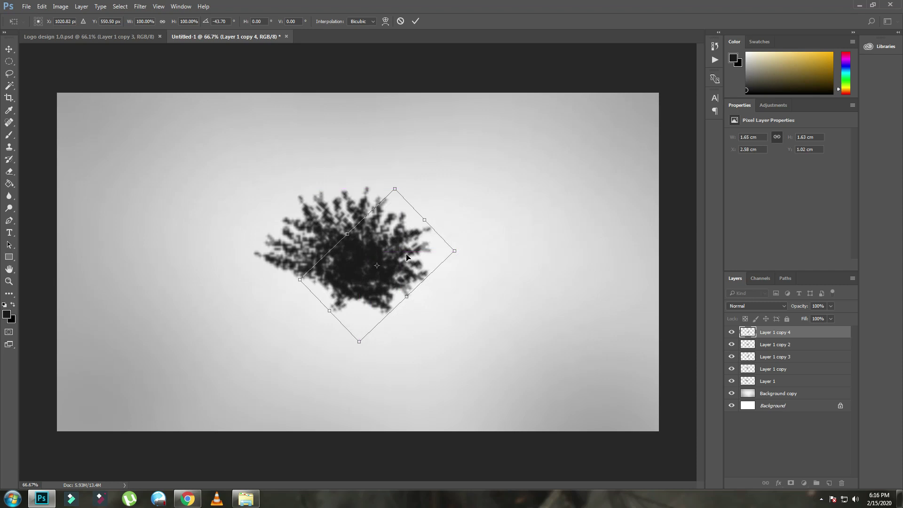
pyautogui.press('Return')
# - Duplicate Layer 1 copy 4, rotate the duplicate clockwise until it points down, and place it at the bottom of the cluster
pyautogui.rightClick(777, 335)
pyautogui.click(823, 136)
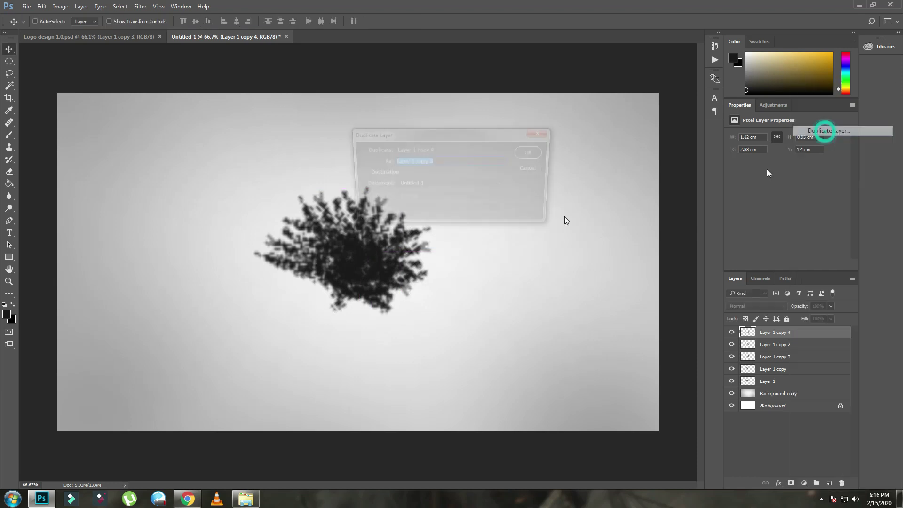
pyautogui.click(535, 152)
pyautogui.hotkey('ctrl', 't')
pyautogui.moveTo(461, 213); pyautogui.dragTo(463, 320)
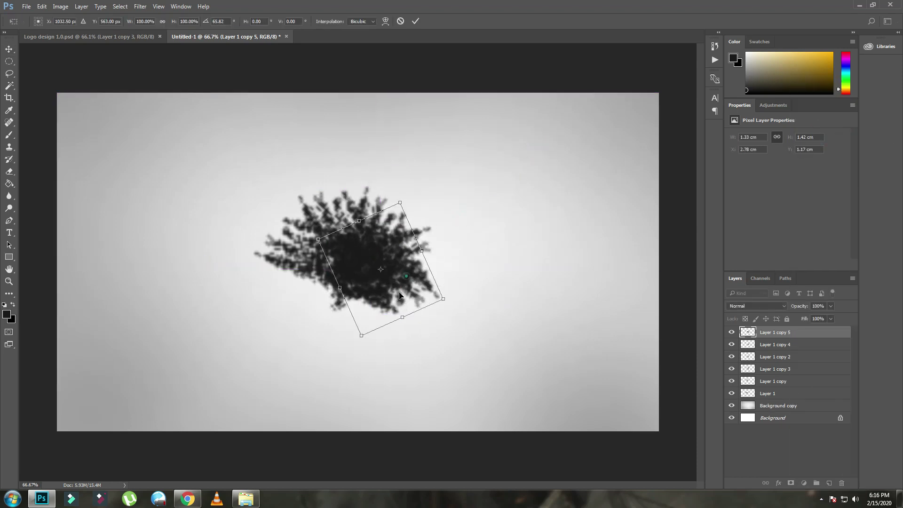
pyautogui.moveTo(404, 276); pyautogui.dragTo(375, 306)
pyautogui.moveTo(376, 208); pyautogui.dragTo(399, 243)
pyautogui.moveTo(381, 261); pyautogui.dragTo(426, 257)
pyautogui.click(765, 368)
pyautogui.press('Return')
# - Reposition the individual mark layers, nudging the right-hand and bottom ones outward to even out the cluster
pyautogui.click(774, 369)
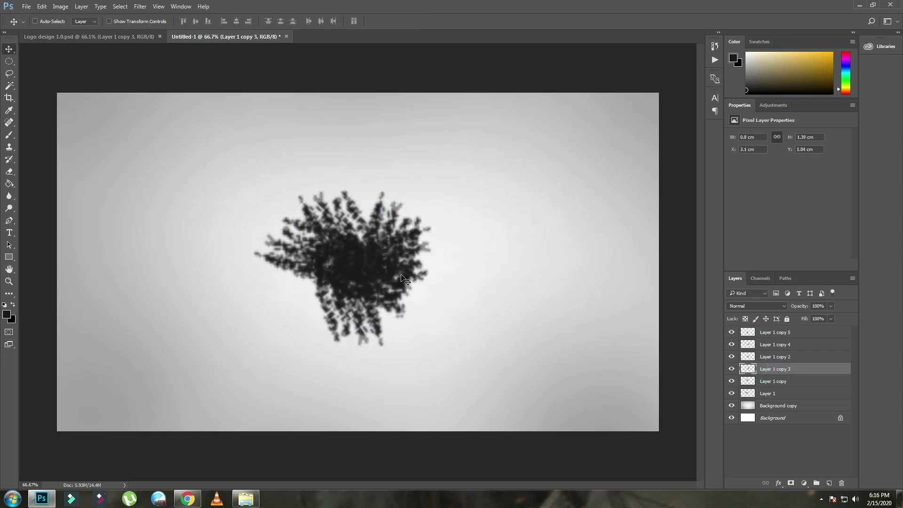
pyautogui.click(765, 358)
pyautogui.click(768, 383)
pyautogui.hotkey('ctrl', 'z')
pyautogui.moveTo(348, 239); pyautogui.dragTo(347, 262)
pyautogui.click(794, 344)
pyautogui.click(794, 331)
pyautogui.click(787, 356)
pyautogui.click(771, 390)
pyautogui.click(766, 333)
pyautogui.moveTo(374, 300); pyautogui.dragTo(390, 303)
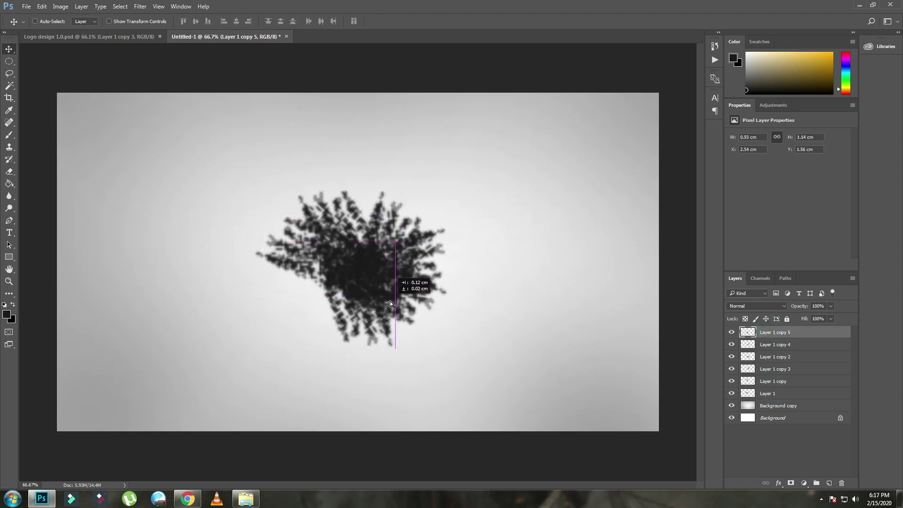
# - Duplicate Layer 1 copy 5, rotate the duplicate clockwise, and fit it into the gap at the cluster's lower left
pyautogui.rightClick(792, 328)
pyautogui.click(827, 131)
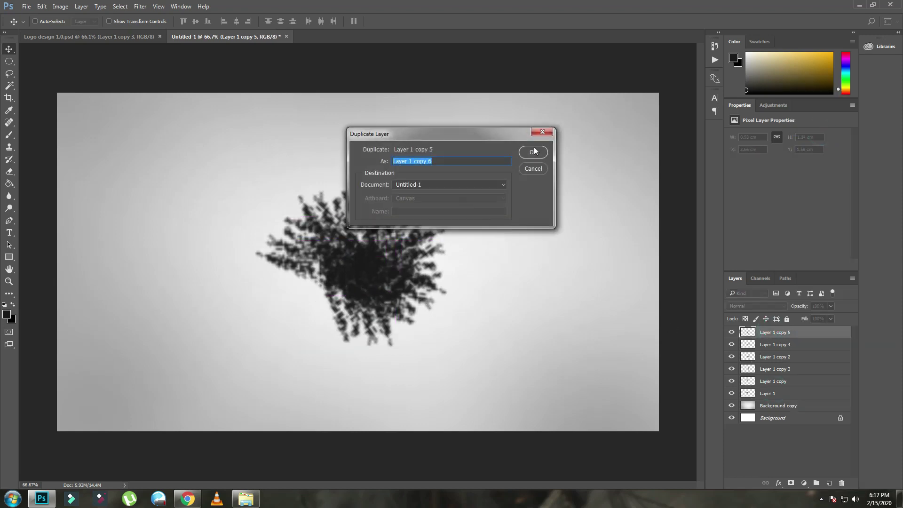
pyautogui.press('Return')
pyautogui.hotkey('ctrl', 't')
pyautogui.moveTo(428, 231); pyautogui.dragTo(334, 287)
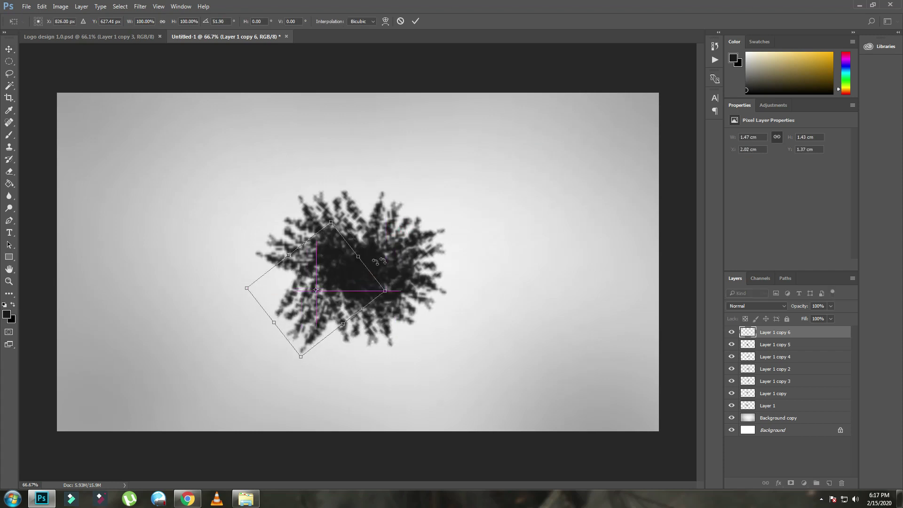
pyautogui.moveTo(377, 263); pyautogui.dragTo(353, 278)
pyautogui.moveTo(410, 247); pyautogui.dragTo(416, 269)
pyautogui.moveTo(358, 283)
pyautogui.mouseDown()
pyautogui.moveTo(360, 263)
pyautogui.moveTo(352, 277)
pyautogui.mouseUp()
pyautogui.press('Return')
# - Duplicate Layer 1 copy 6, rotate the duplicate 45.81° counter-clockwise, and place it in the gap at the cluster's bottom
pyautogui.rightClick(764, 332)
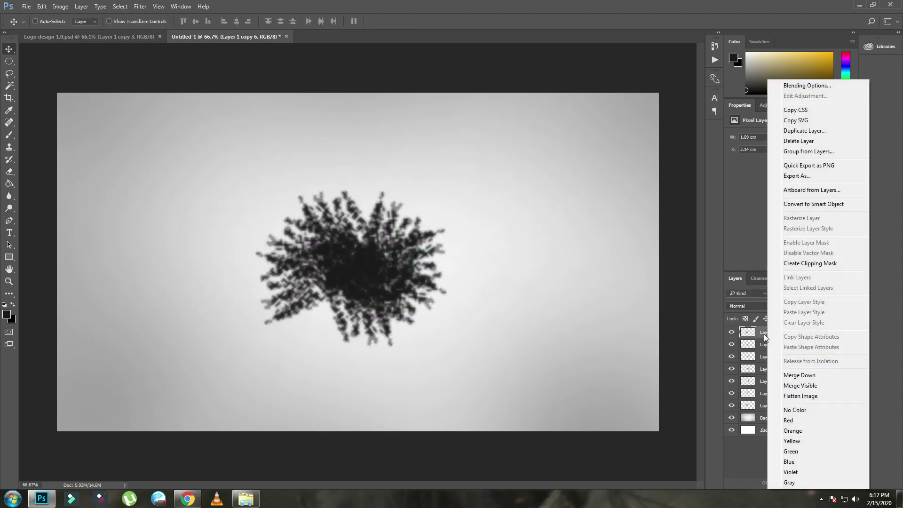
pyautogui.click(799, 131)
pyautogui.press('Return')
pyautogui.hotkey('ctrl', 't')
pyautogui.moveTo(327, 259); pyautogui.dragTo(362, 278)
pyautogui.moveTo(406, 239); pyautogui.dragTo(391, 229)
pyautogui.moveTo(365, 269); pyautogui.dragTo(356, 270)
pyautogui.moveTo(384, 209); pyautogui.dragTo(357, 198)
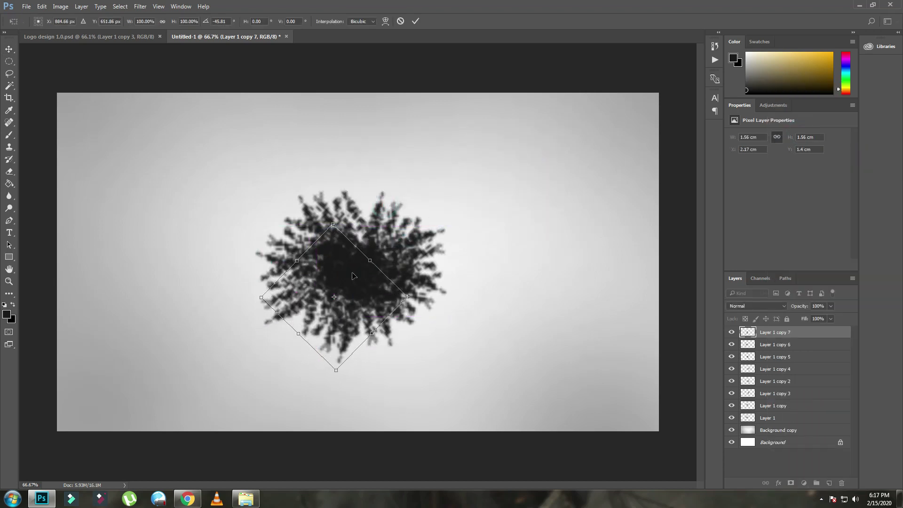
pyautogui.moveTo(352, 271); pyautogui.dragTo(394, 261)
pyautogui.doubleClick(360, 279)
# - Move the mark layers from Layer 1 copy 6 down to Layer 1 copy outward to form an even round burst
pyautogui.click(768, 345)
pyautogui.click(764, 357)
pyautogui.click(766, 368)
pyautogui.click(773, 378)
pyautogui.click(775, 393)
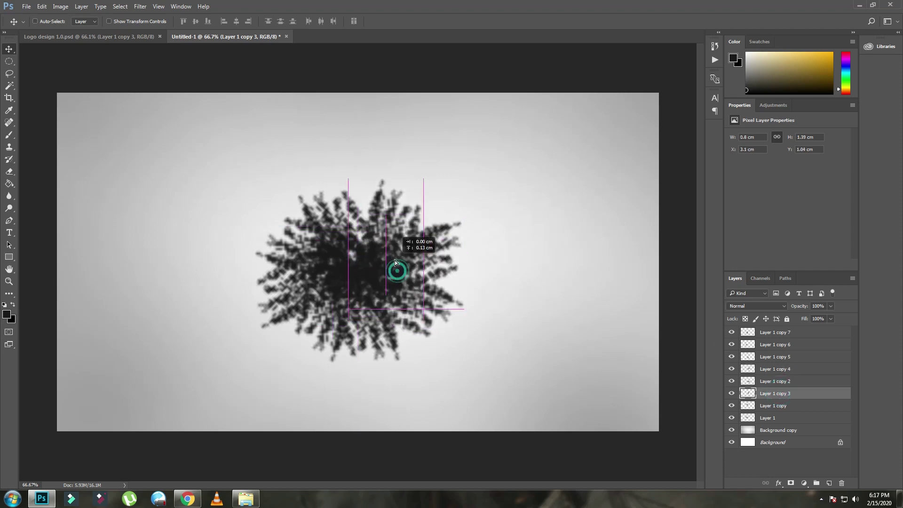
pyautogui.click(775, 405)
pyautogui.moveTo(342, 247); pyautogui.dragTo(292, 241)
pyautogui.click(769, 416)
pyautogui.click(773, 333)
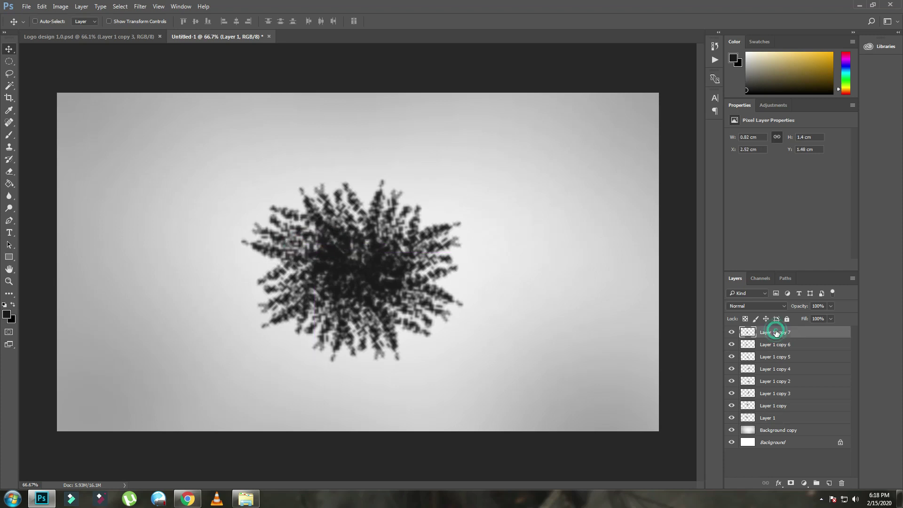
# - Duplicate Layer 1 copy 7, rotate the duplicate 53.58° counter-clockwise, and fit it into the gap at the burst's lower right
pyautogui.hotkey('ctrl', 't')
pyautogui.press('Return')
pyautogui.rightClick(766, 331)
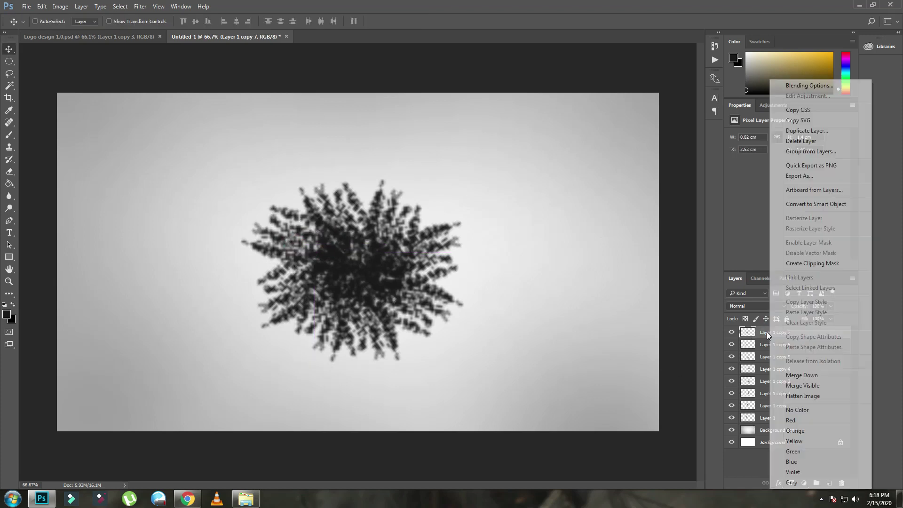
pyautogui.click(795, 131)
pyautogui.click(533, 154)
pyautogui.hotkey('ctrl', 't')
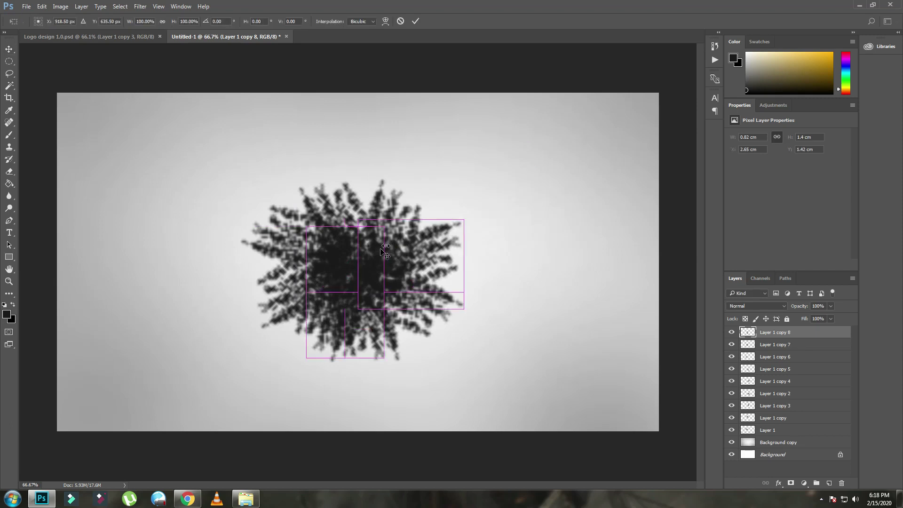
pyautogui.moveTo(392, 222); pyautogui.dragTo(290, 216)
pyautogui.moveTo(383, 287); pyautogui.dragTo(405, 298)
pyautogui.moveTo(410, 249); pyautogui.dragTo(422, 263)
pyautogui.moveTo(394, 283); pyautogui.dragTo(399, 291)
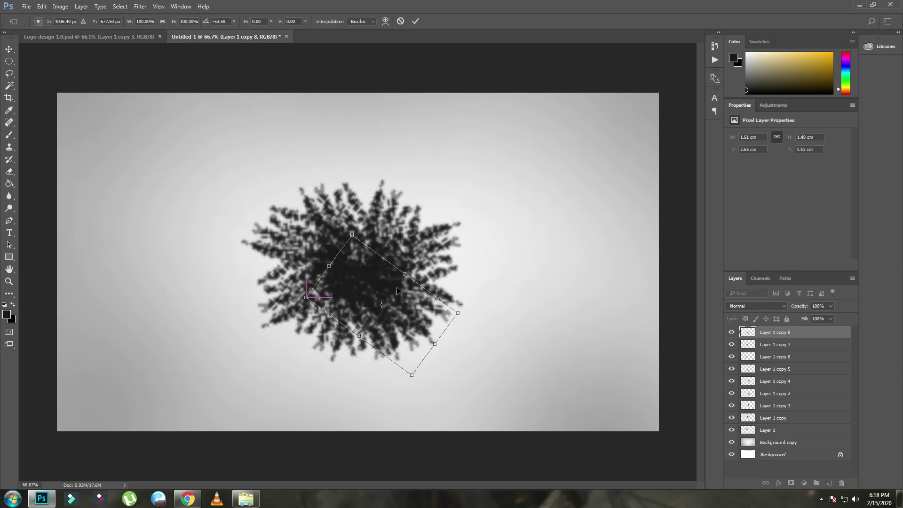
pyautogui.press('Return')
# - Duplicate Layer 1 copy 8, rotate the duplicate into the gap on the burst's left side, and select all the mark layers
pyautogui.rightClick(811, 348)
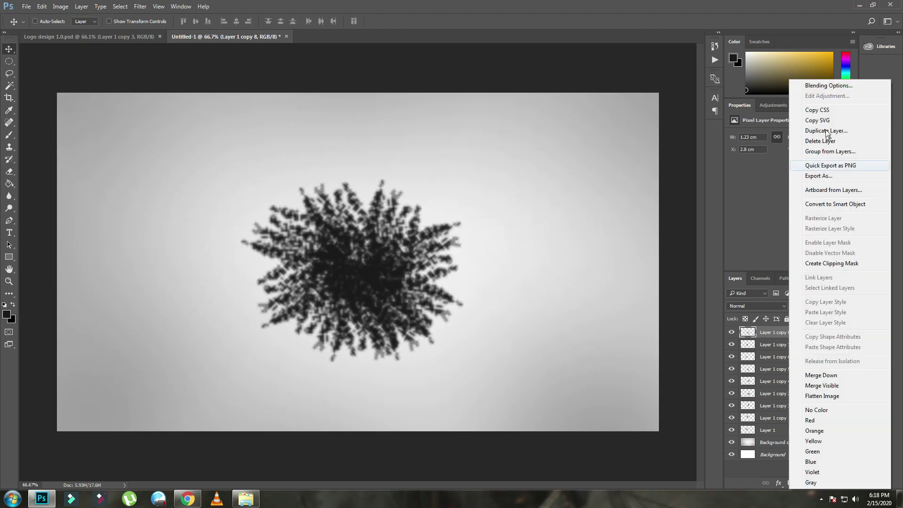
pyautogui.click(822, 131)
pyautogui.click(530, 149)
pyautogui.hotkey('ctrl', 't')
pyautogui.moveTo(442, 247); pyautogui.dragTo(448, 367)
pyautogui.moveTo(392, 289); pyautogui.dragTo(314, 257)
pyautogui.moveTo(369, 225); pyautogui.dragTo(377, 281)
pyautogui.press('Return')
pyautogui.keyDown('shift'); pyautogui.click(777, 443); pyautogui.keyUp('shift')
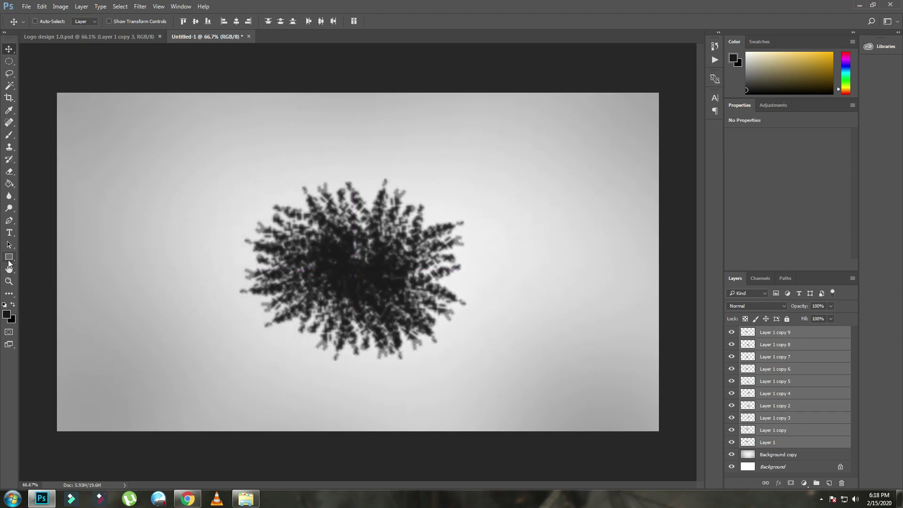
# - Set up the Rectangle tool with no fill and a solid 16 px yellow-green stroke (b9bb17)
pyautogui.click(9, 258)
pyautogui.click(125, 23)
pyautogui.click(165, 39)
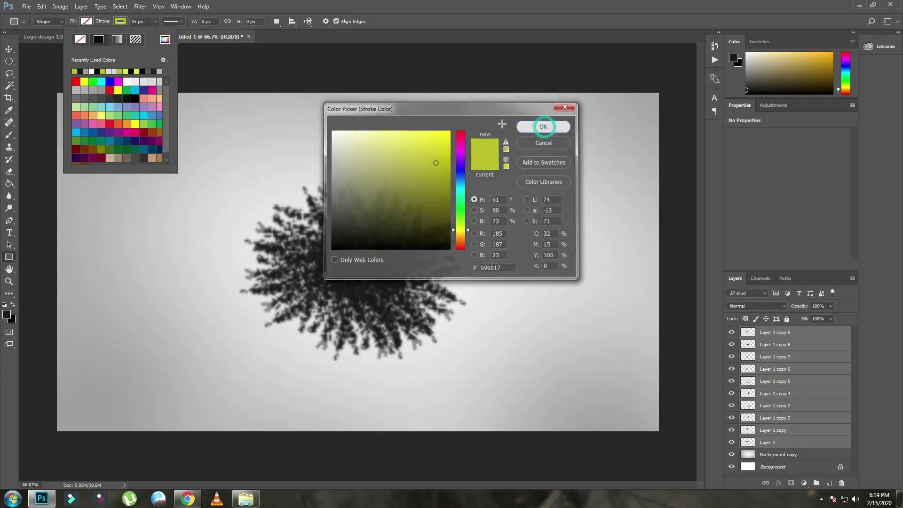
pyautogui.click(544, 125)
pyautogui.click(130, 22)
pyautogui.click(176, 22)
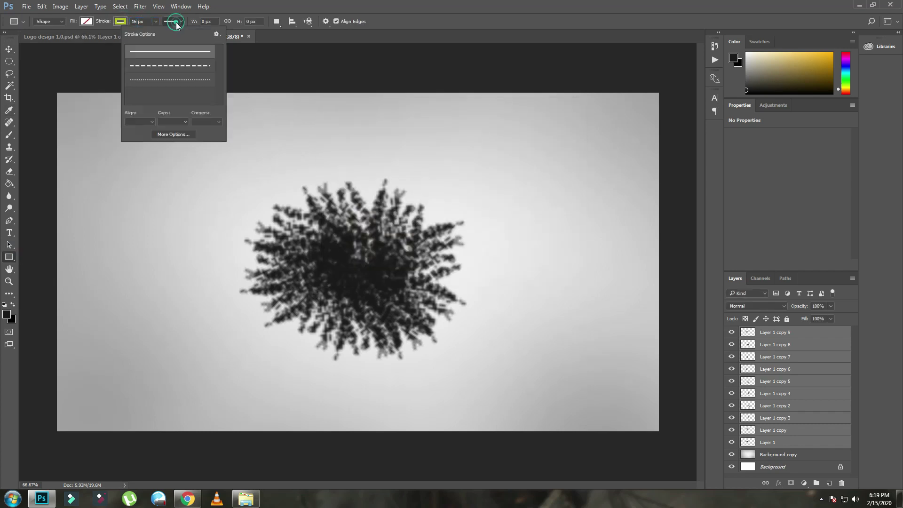
pyautogui.click(87, 22)
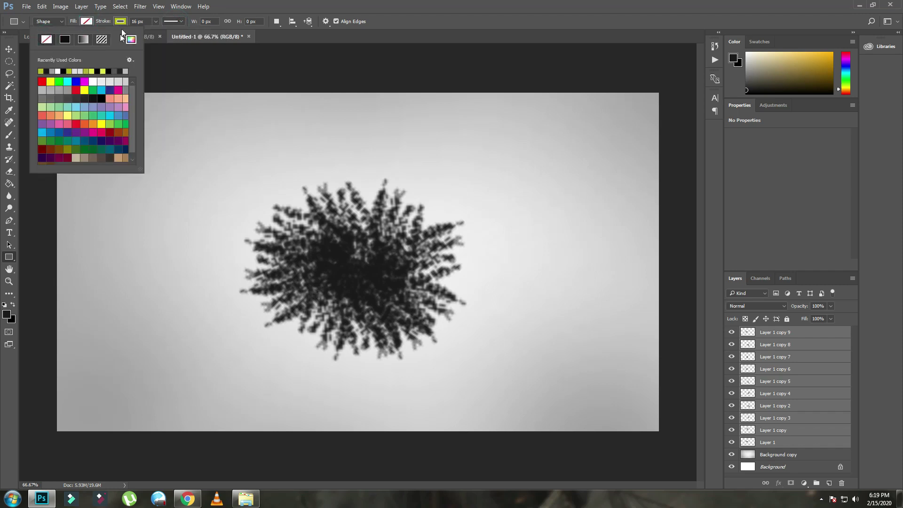
pyautogui.click(87, 22)
# - Draw an outlined square about 399 px wide beside the burst, replacing an undone first attempt
pyautogui.moveTo(90, 181); pyautogui.dragTo(241, 333)
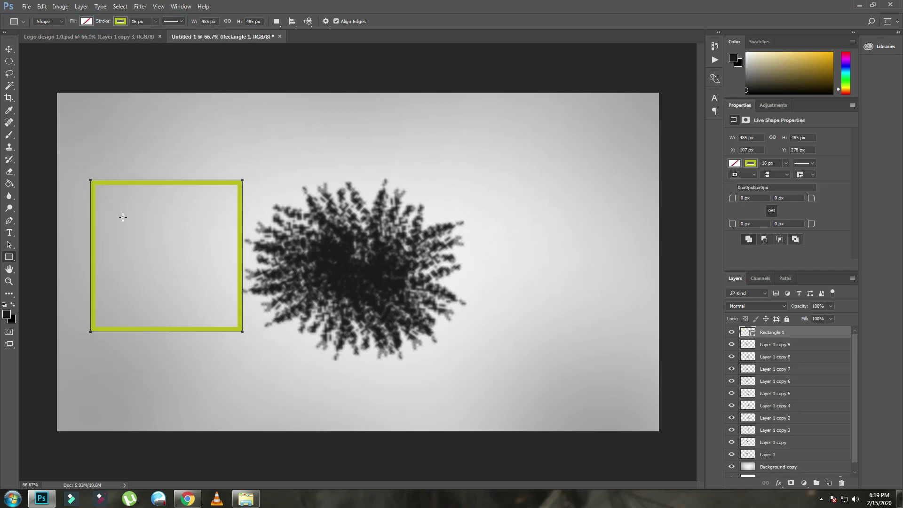
pyautogui.hotkey('ctrl', 'z')
pyautogui.moveTo(111, 185); pyautogui.dragTo(238, 312)
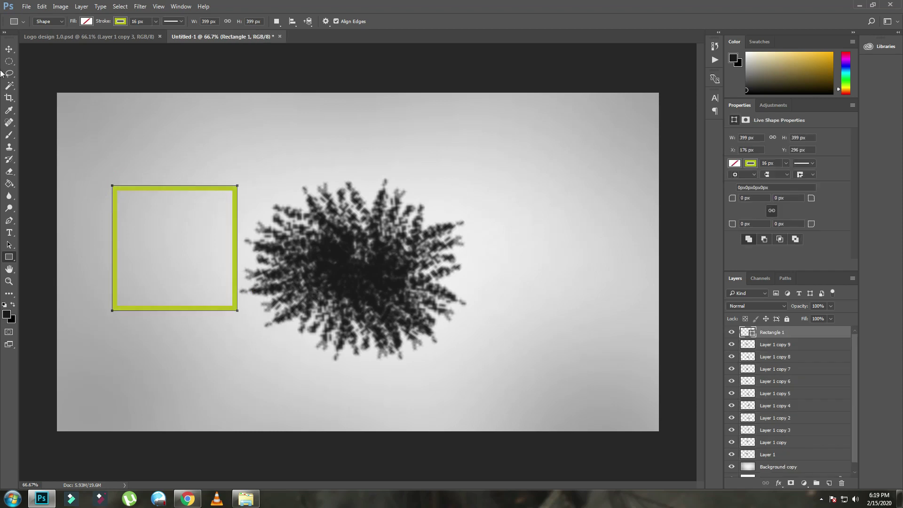
# - Centre the square over the burst and place Rectangle 1 between Layer 1 copy 5 and Layer 1 copy 4 in the stack
pyautogui.press('v')
pyautogui.moveTo(117, 212); pyautogui.dragTo(292, 237)
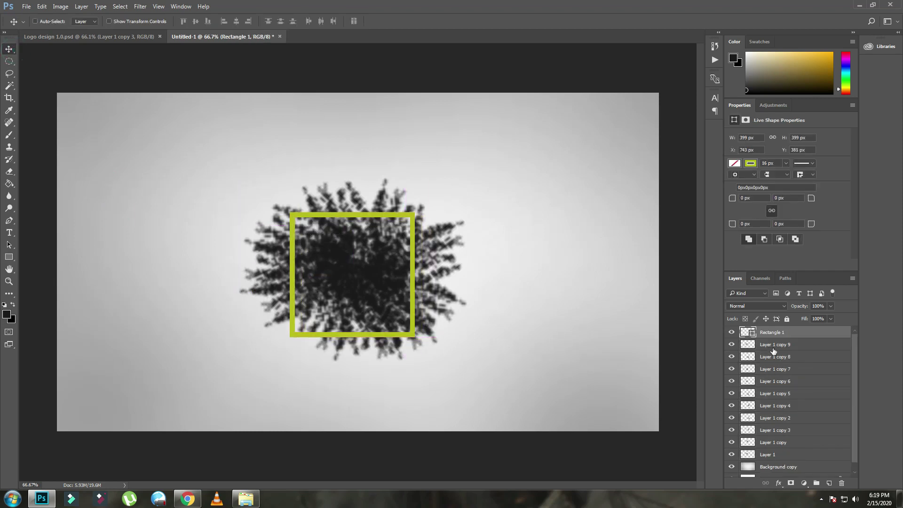
pyautogui.moveTo(772, 346)
pyautogui.mouseDown()
pyautogui.moveTo(773, 334)
pyautogui.moveTo(776, 362)
pyautogui.mouseUp()
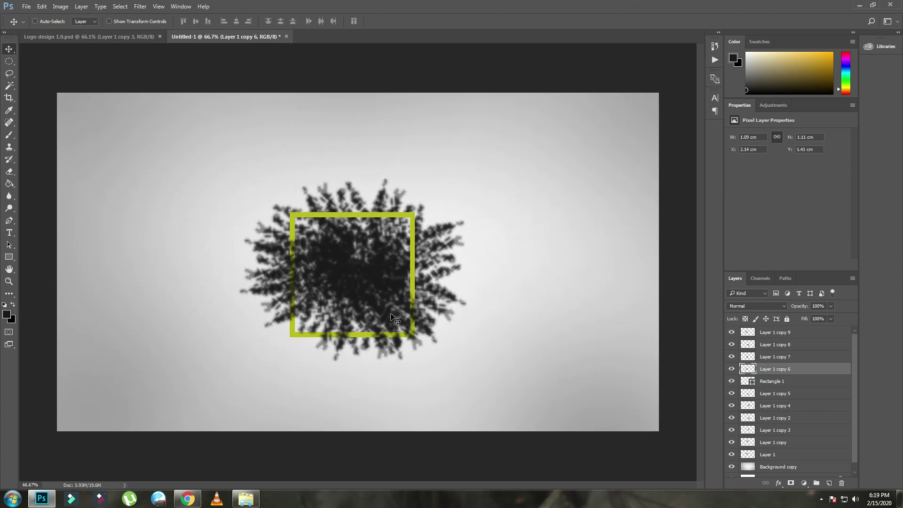
pyautogui.moveTo(771, 393); pyautogui.dragTo(770, 375)
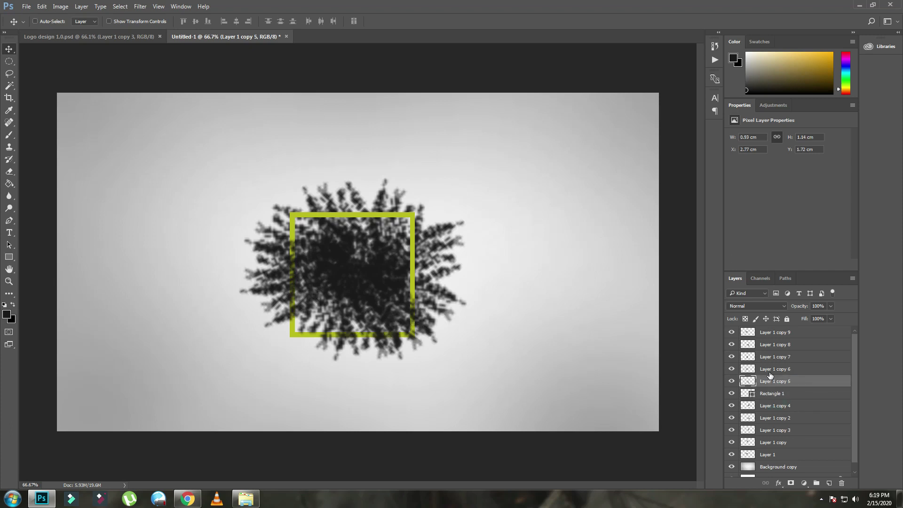
# - Add the letter "O" in 6 pt Calibri Regular on the empty lower-left area of the canvas
pyautogui.click(8, 232)
pyautogui.click(117, 21)
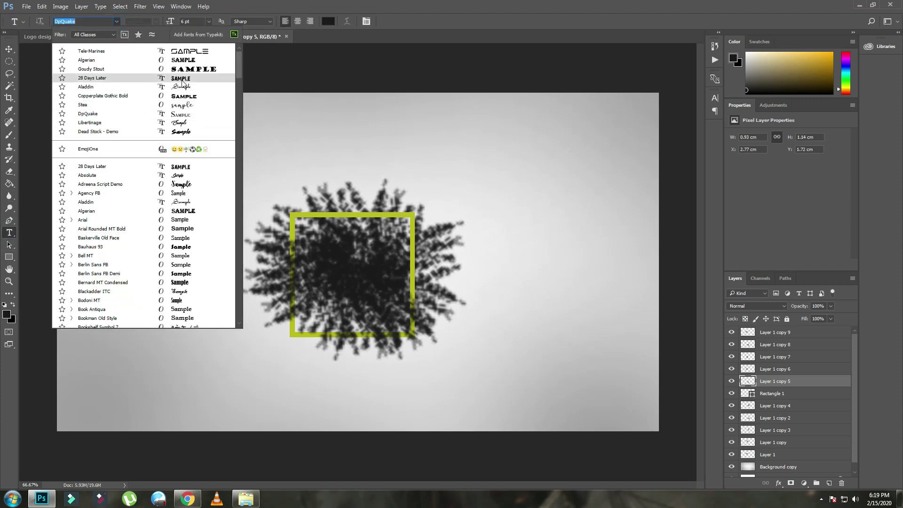
pyautogui.click(164, 372)
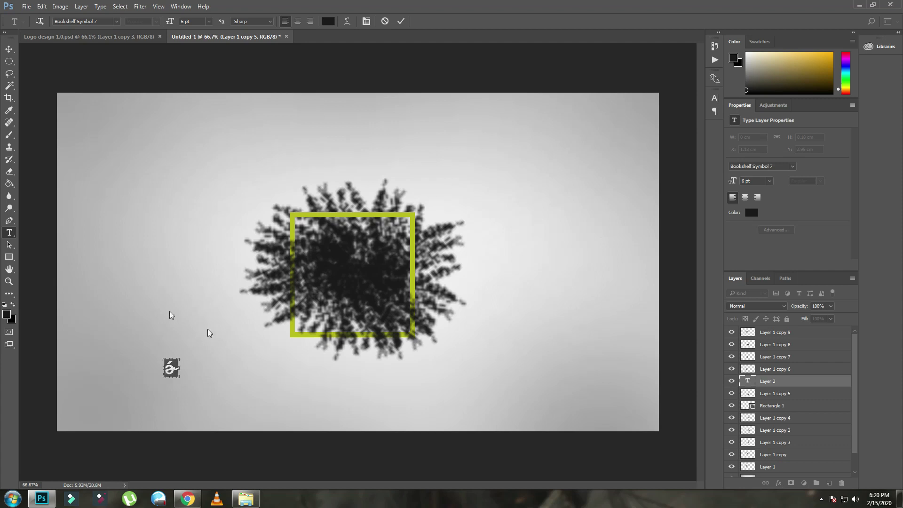
pyautogui.click(97, 21)
pyautogui.press('Down')
pyautogui.press('Down')
pyautogui.press('Down')
pyautogui.press('Down')
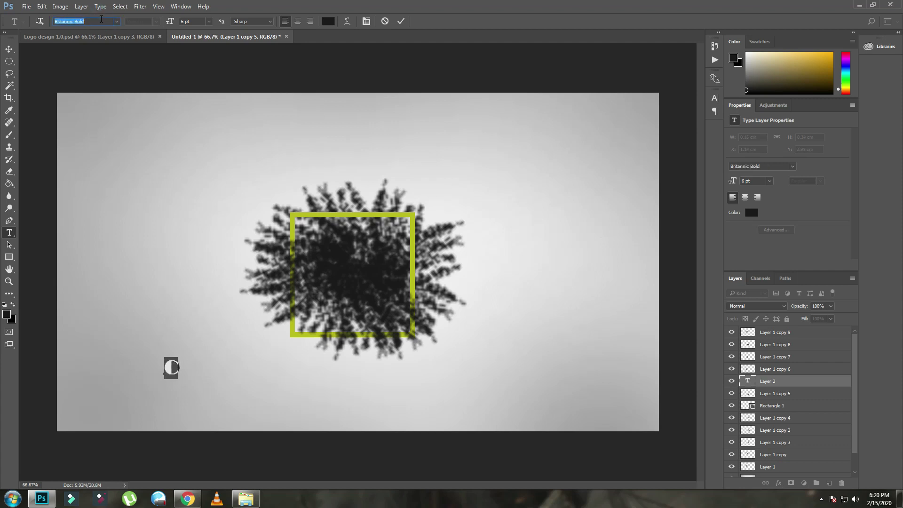
pyautogui.click(10, 48)
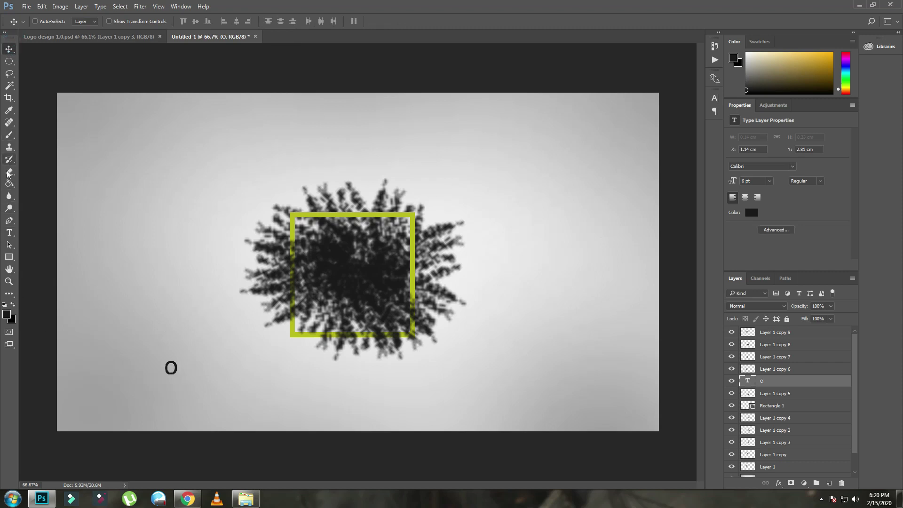
# - Change the letter O's colour to white (ffffff)
pyautogui.click(9, 233)
pyautogui.doubleClick(171, 368)
pyautogui.click(7, 313)
pyautogui.click(373, 155)
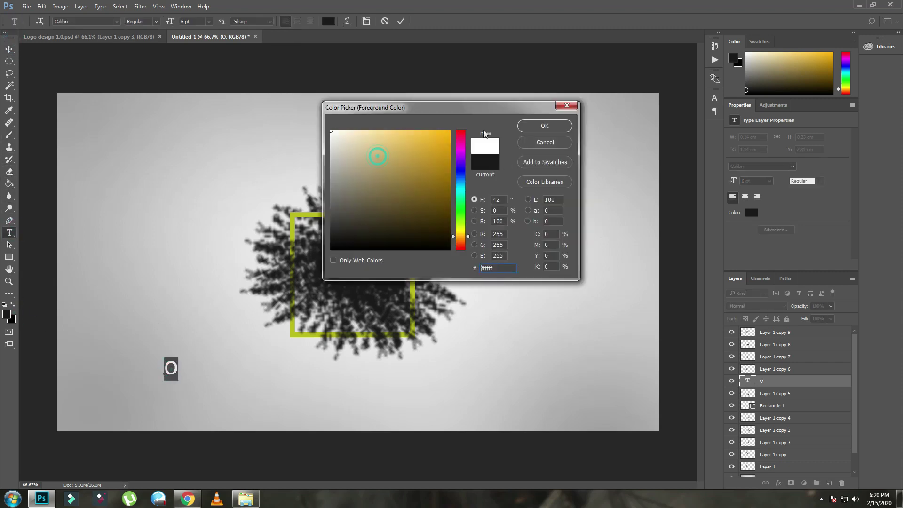
pyautogui.click(537, 125)
# - Enlarge the O to about 616% over the centre of the burst and move its layer to the top of the stack
pyautogui.click(9, 49)
pyautogui.moveTo(171, 368); pyautogui.dragTo(161, 298)
pyautogui.hotkey('ctrl', 't')
pyautogui.moveTo(225, 339); pyautogui.dragTo(373, 260)
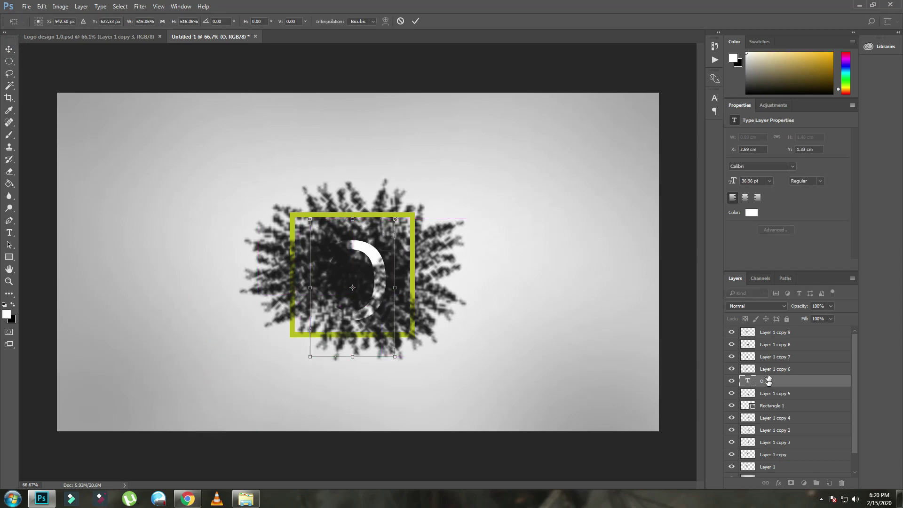
pyautogui.press('Return')
pyautogui.moveTo(765, 381); pyautogui.dragTo(765, 329)
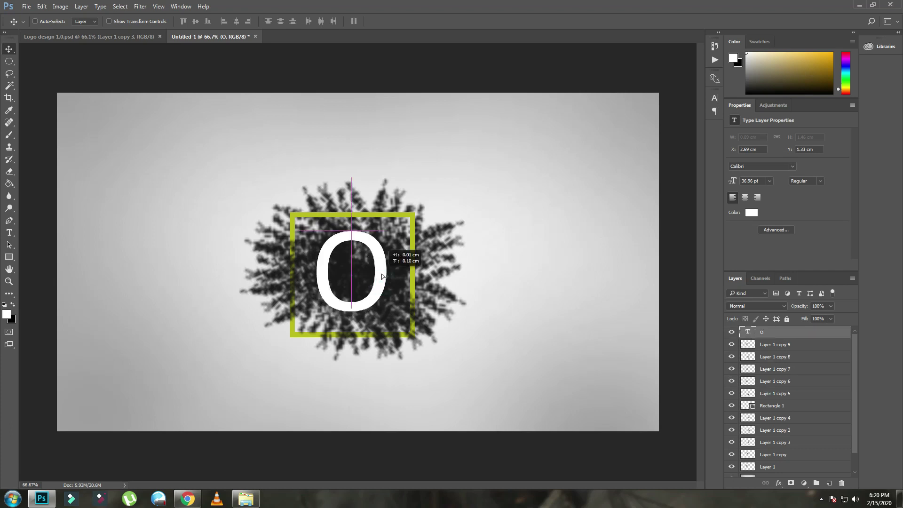
# - Scale the O down to about 27.32 pt and position it slightly above the middle of the square
pyautogui.hotkey('ctrl', 't')
pyautogui.moveTo(395, 350); pyautogui.dragTo(386, 337)
pyautogui.moveTo(373, 286); pyautogui.dragTo(372, 281)
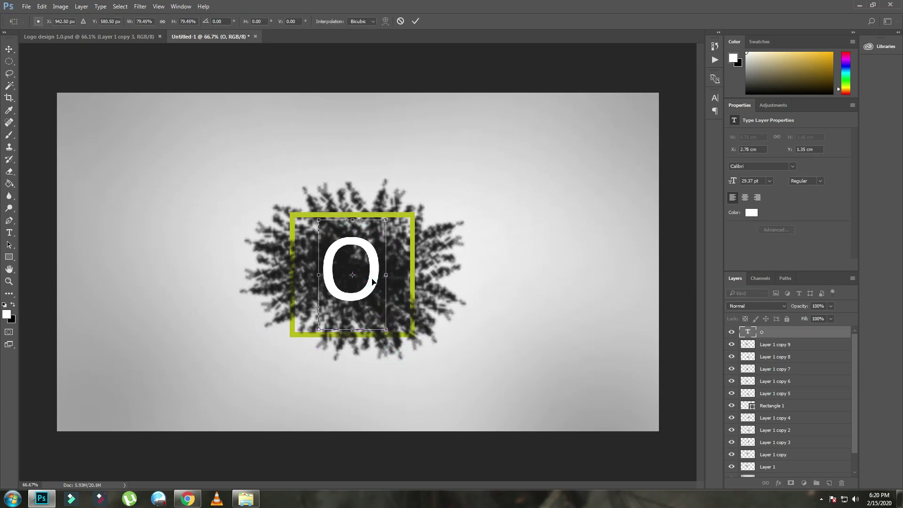
pyautogui.moveTo(384, 329); pyautogui.dragTo(382, 325)
pyautogui.press('Return')
pyautogui.click(371, 281)
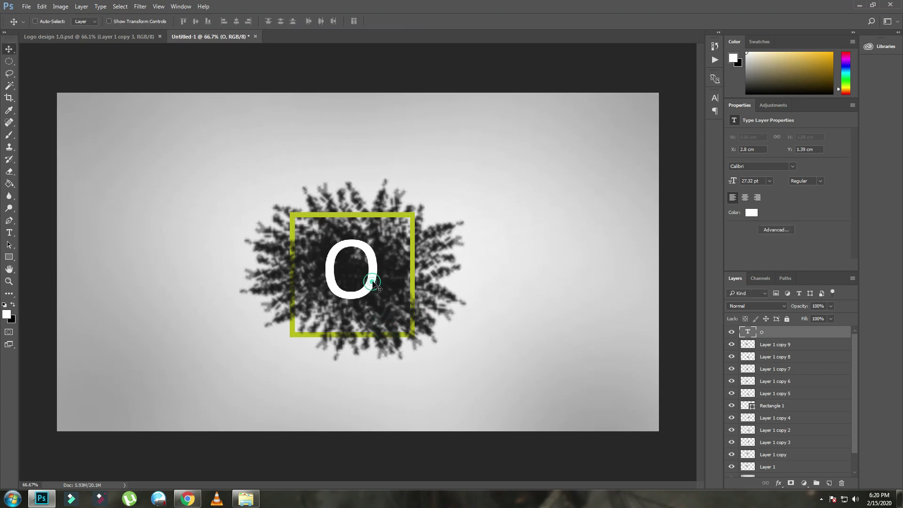
# - Add a white letter "I" in Californian FB at 6 pt on the lower-left area of the canvas
pyautogui.click(9, 232)
pyautogui.click(201, 369)
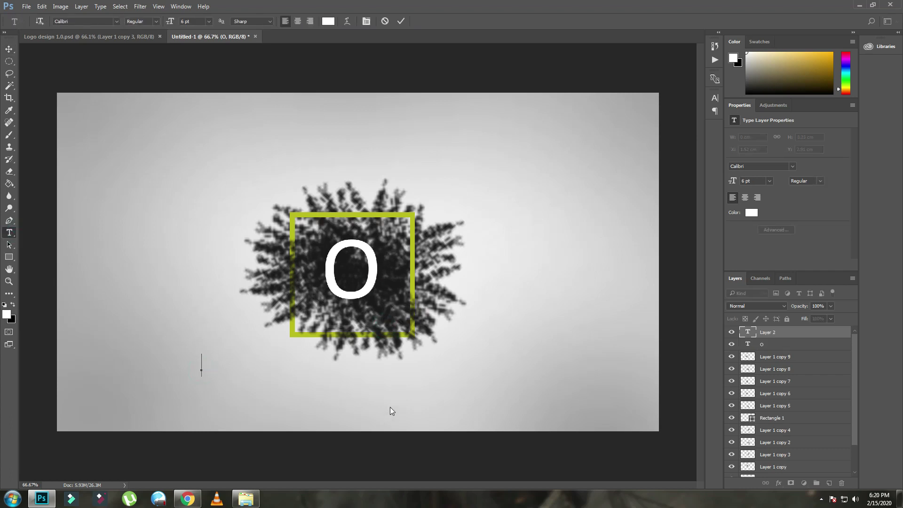
pyautogui.click(115, 21)
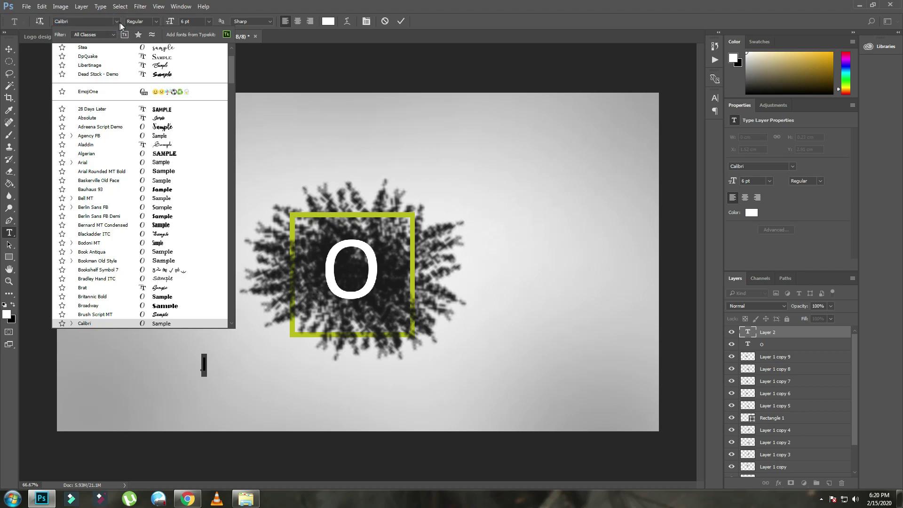
pyautogui.click(105, 21)
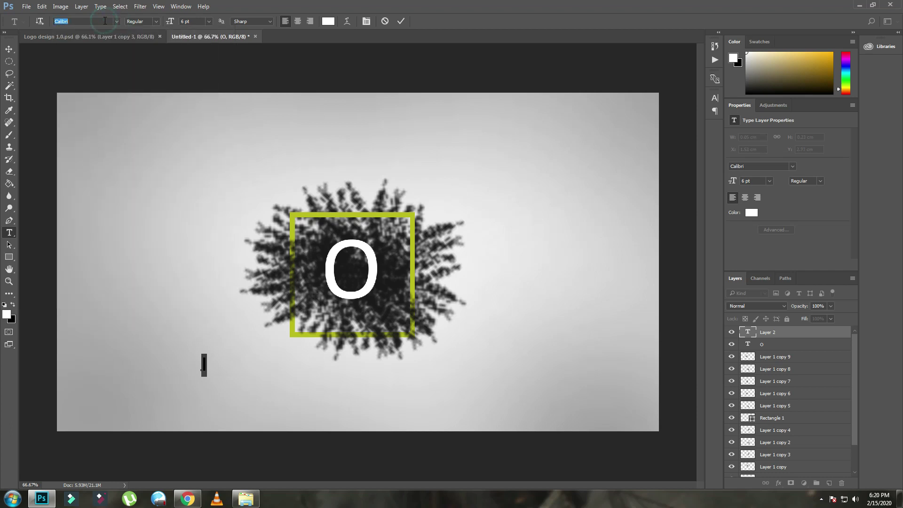
pyautogui.click(11, 49)
# - Enlarge the I to about 24.57 pt and place it through the top of the O, centred horizontally
pyautogui.moveTo(204, 366); pyautogui.dragTo(381, 306)
pyautogui.hotkey('ctrl', 't')
pyautogui.moveTo(350, 280); pyautogui.dragTo(370, 296)
pyautogui.click(416, 21)
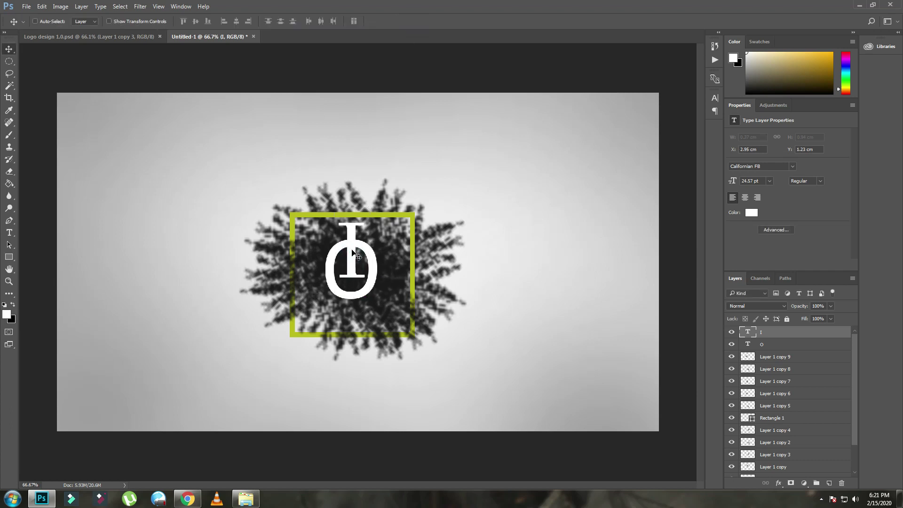
# - Add the white text "Our Idea's" in 6 pt Californian FB and centre it below the O inside the square
pyautogui.click(9, 232)
pyautogui.click(116, 405)
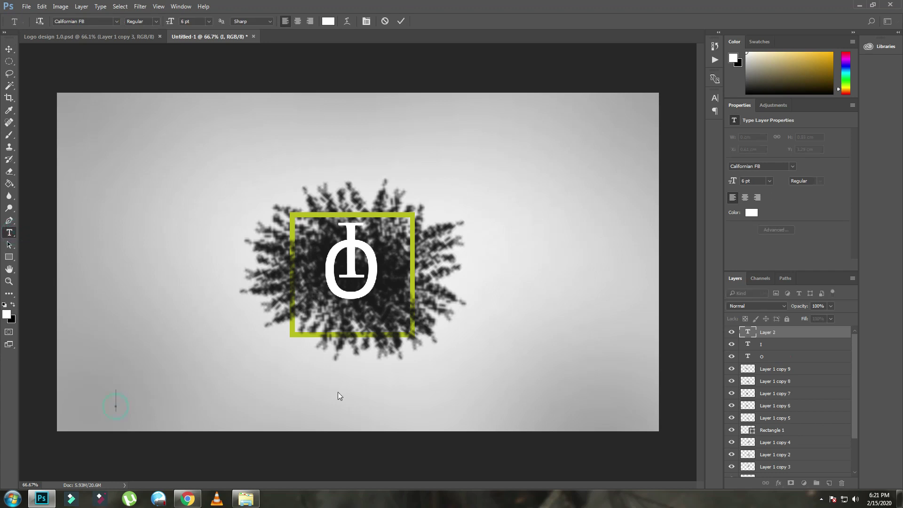
pyautogui.write('Our Idea’')
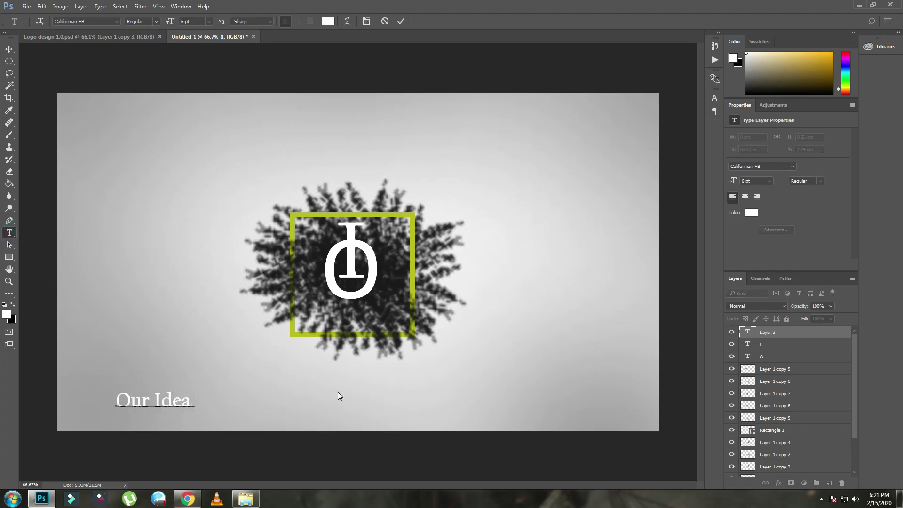
pyautogui.write("'s")
pyautogui.click(10, 48)
pyautogui.moveTo(181, 406); pyautogui.dragTo(362, 318)
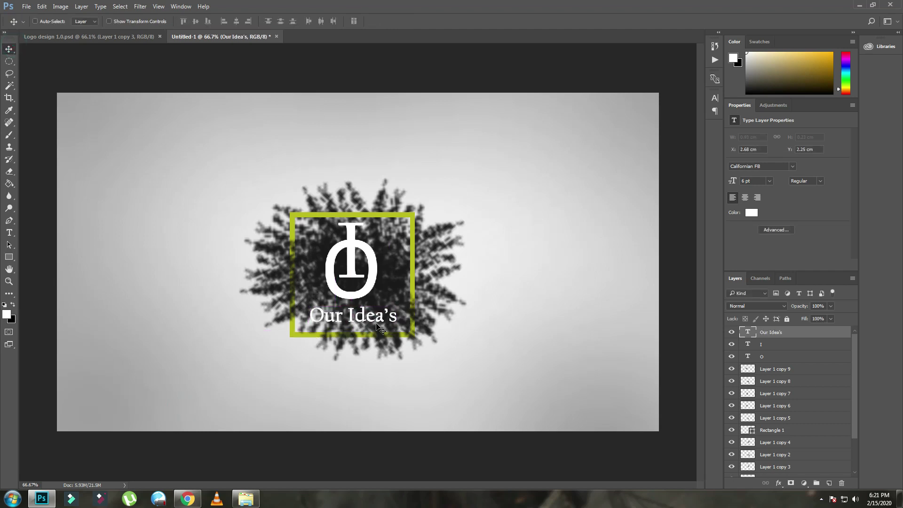
pyautogui.press('Up')
pyautogui.press('Right')
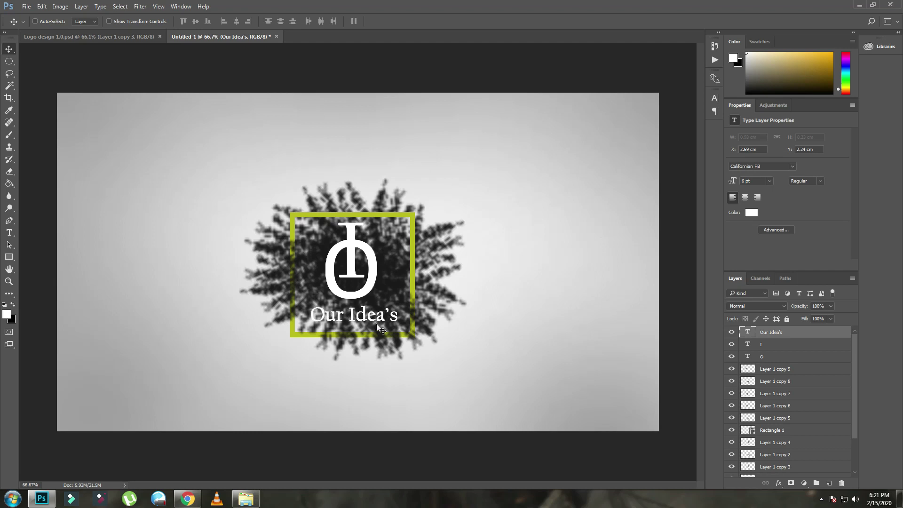
# - Add the white text "Our Idea's logo Design 2020" in 6 pt Californian FB near the canvas's lower-left corner
pyautogui.click(9, 233)
pyautogui.click(69, 416)
pyautogui.press('Escape')
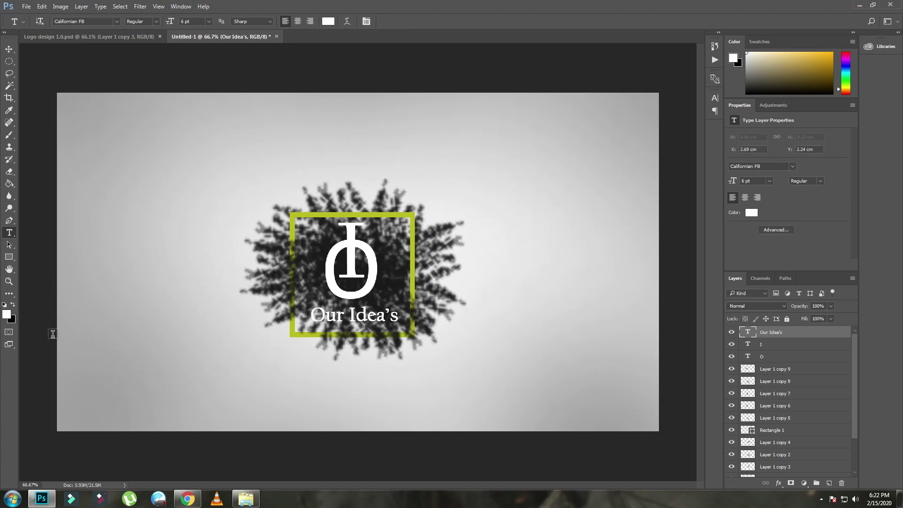
pyautogui.click(70, 413)
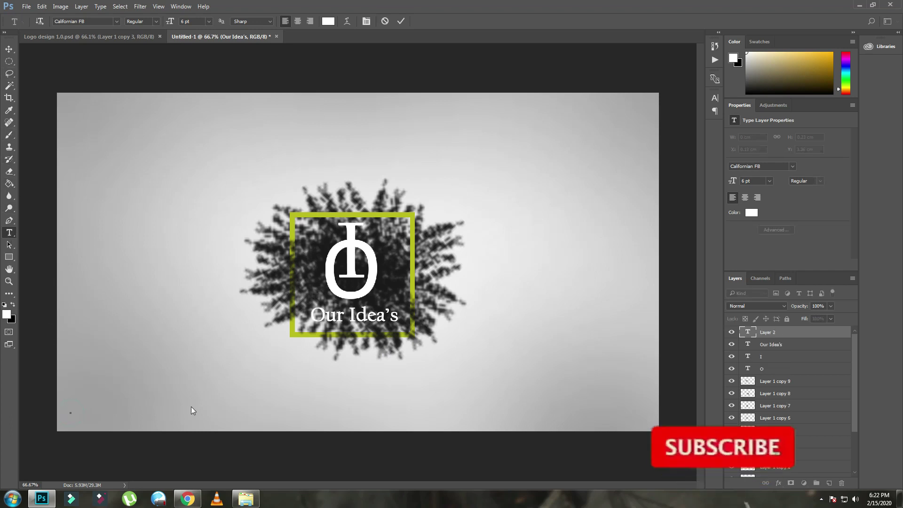
pyautogui.write('Our Ideas')
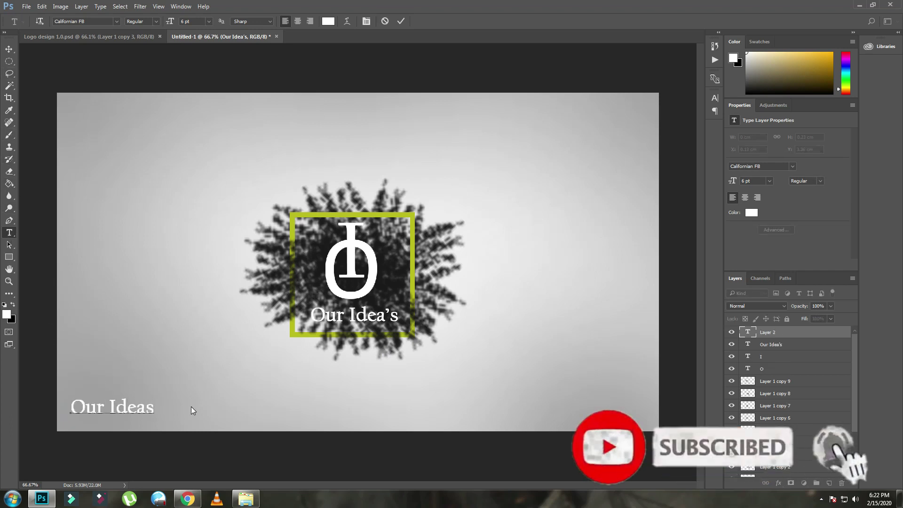
pyautogui.press('BackSpace')
pyautogui.write("'s logo D")
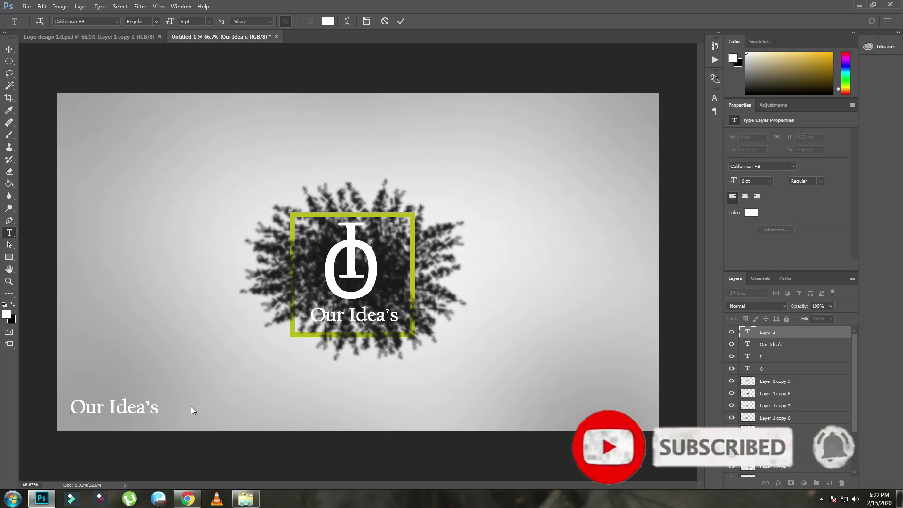
pyautogui.write('esig')
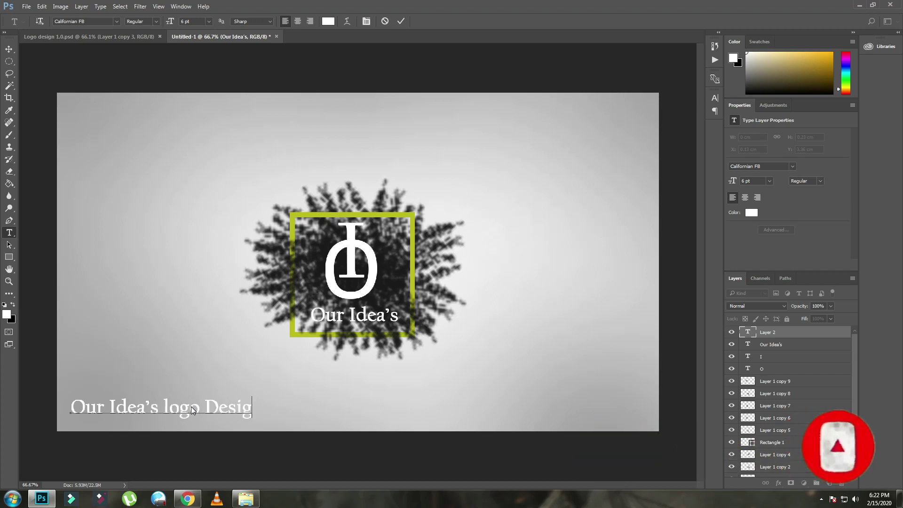
pyautogui.write('n 2020')
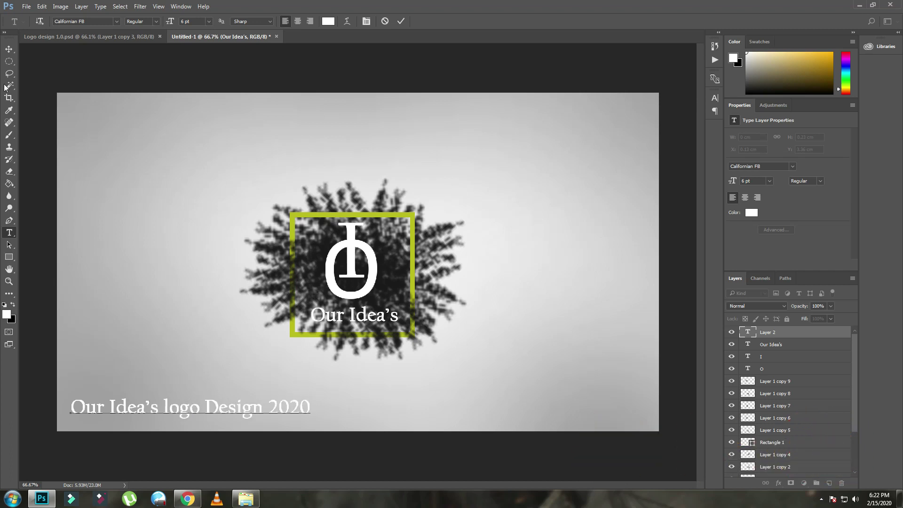
# - Scale the "Our Idea's logo Design 2020" text down to about 2.99 pt, keeping it near the canvas's lower-left corner
pyautogui.click(8, 48)
pyautogui.moveTo(261, 411); pyautogui.dragTo(260, 411)
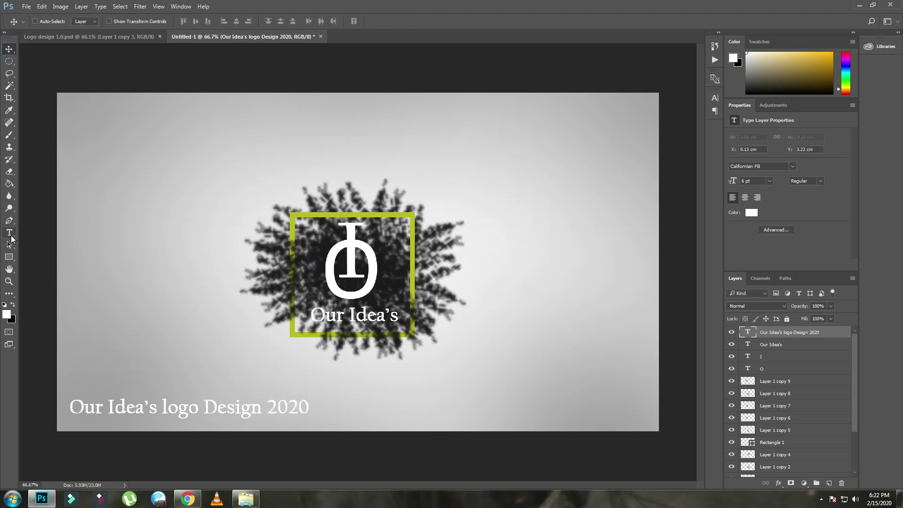
pyautogui.hotkey('ctrl', 't')
pyautogui.moveTo(310, 416); pyautogui.dragTo(141, 397)
pyautogui.press('Return')
# - Add a white credit line reading "Edit by" and the designer's full name in 6 pt Californian FB above the lower-left text
pyautogui.press('t')
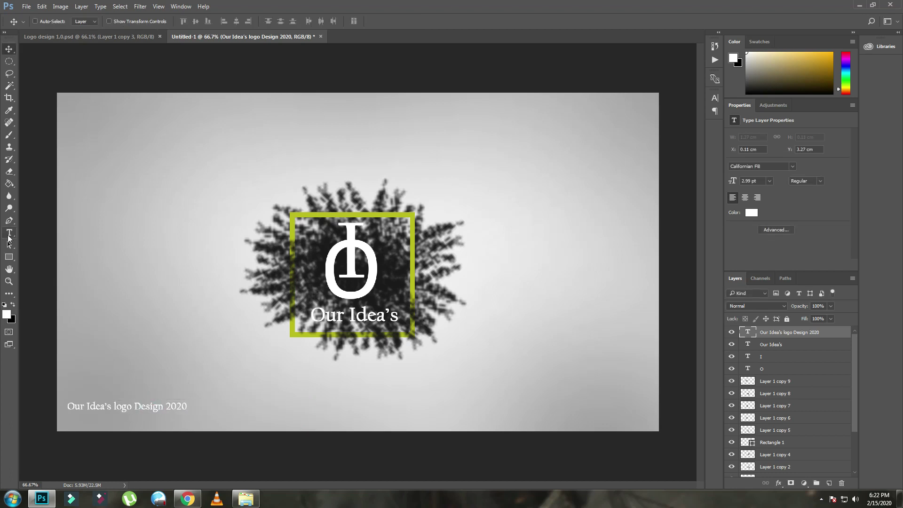
pyautogui.click(91, 346)
pyautogui.write('Edi')
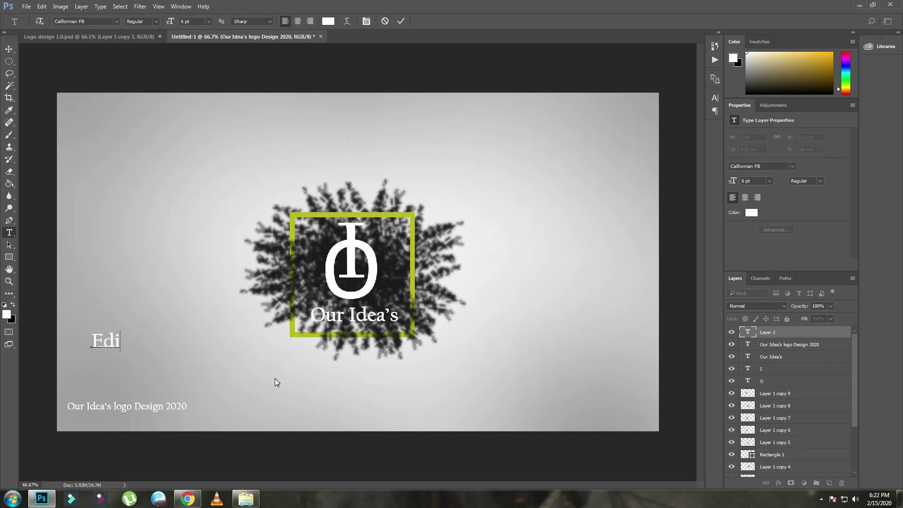
pyautogui.write('t by Syed')
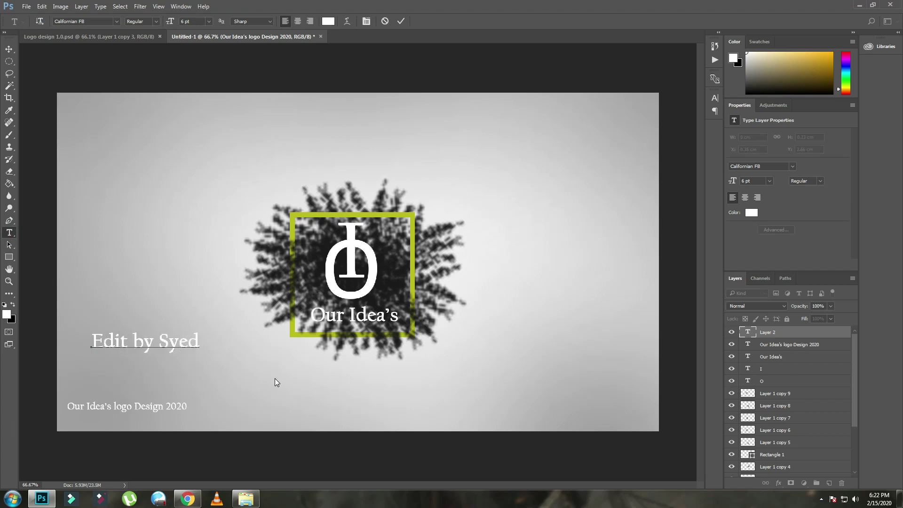
pyautogui.write(' Uzair Bukhari')
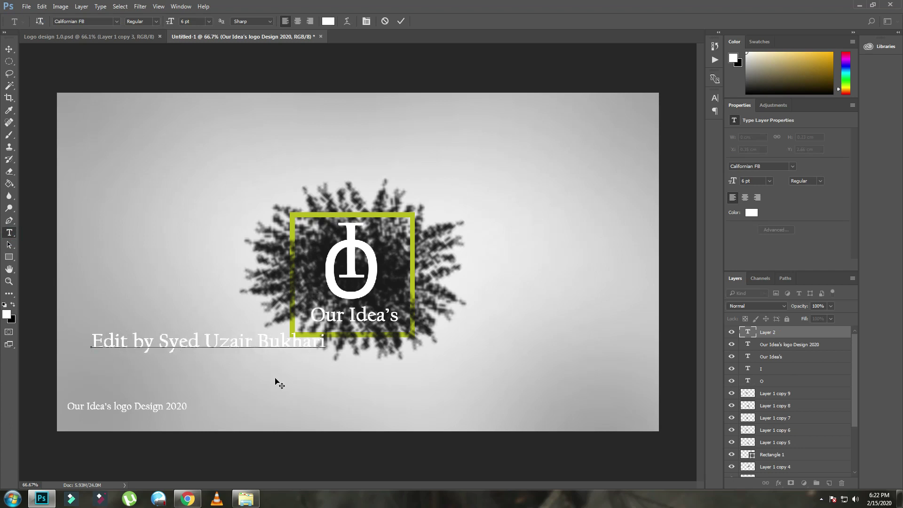
# - Reduce the credit line to 3 pt and place it directly beneath the "Our Idea's logo Design 2020" text
pyautogui.hotkey('ctrl', 'a')
pyautogui.hotkey('ctrl', 'shift', ',')
pyautogui.hotkey('ctrl', 'shift', ',')
pyautogui.hotkey('ctrl', 'shift', ',')
pyautogui.hotkey('ctrl', 'shift', ',')
pyautogui.hotkey('ctrl', 'shift', ',')
pyautogui.hotkey('ctrl', 'shift', '.')
pyautogui.hotkey('ctrl', 'shift', '.')
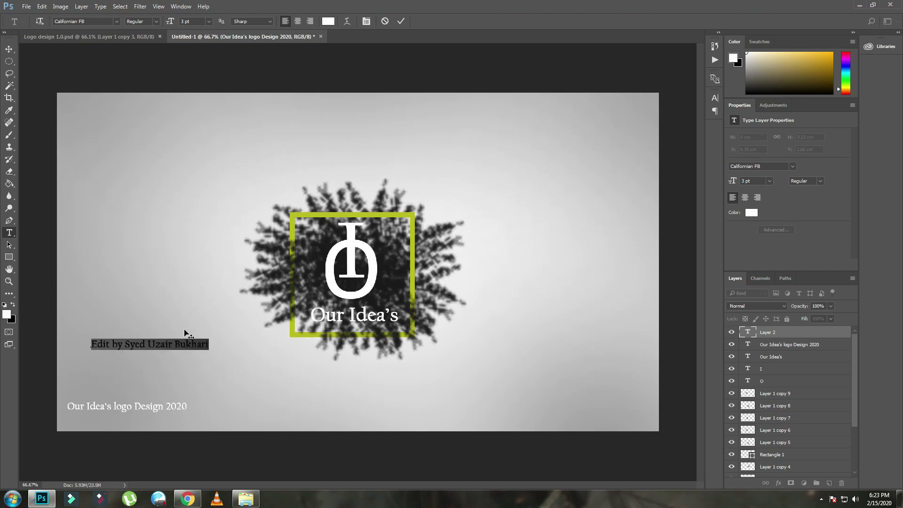
pyautogui.hotkey('ctrl', 'Return')
pyautogui.press('v')
pyautogui.moveTo(134, 347); pyautogui.dragTo(164, 419)
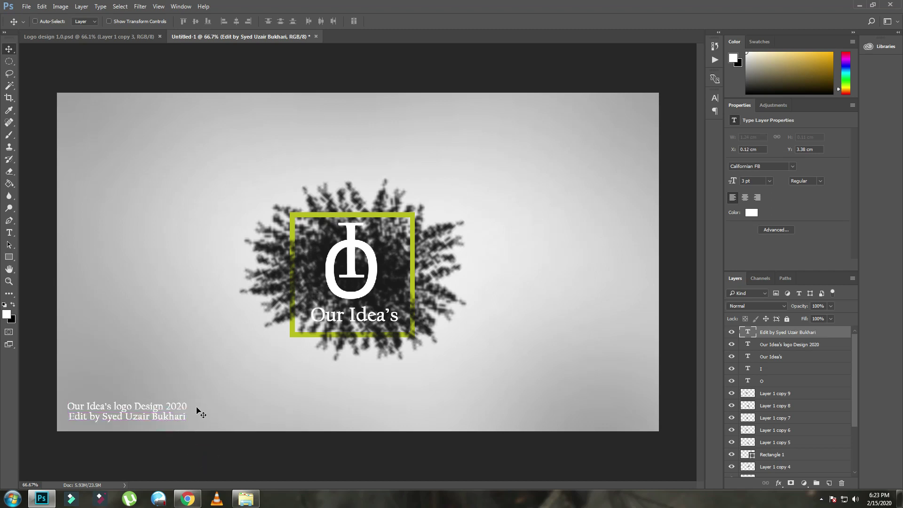
# - Choose the wide rough-edged 2732 px brush tip for the Brush tool
pyautogui.click(8, 135)
pyautogui.click(46, 22)
pyautogui.scroll(-2, 74, 152)
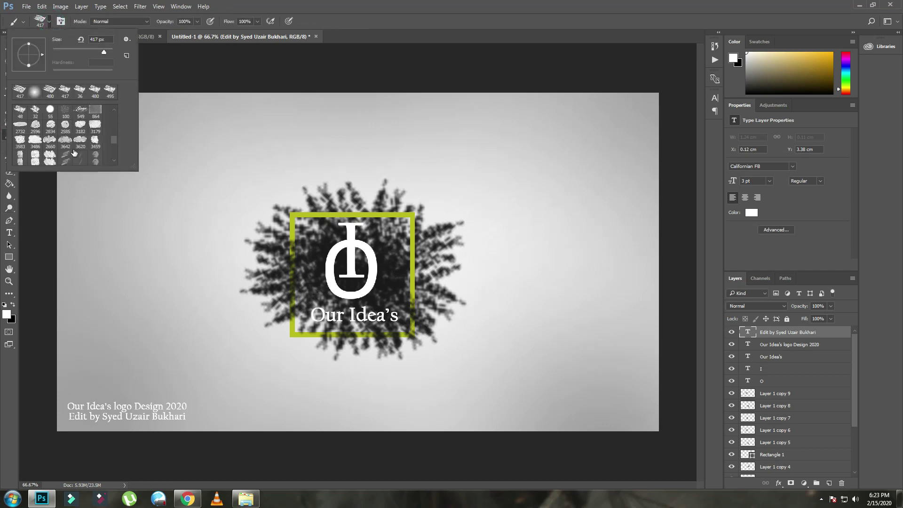
pyautogui.scroll(-1, 49, 141)
pyautogui.doubleClick(15, 118)
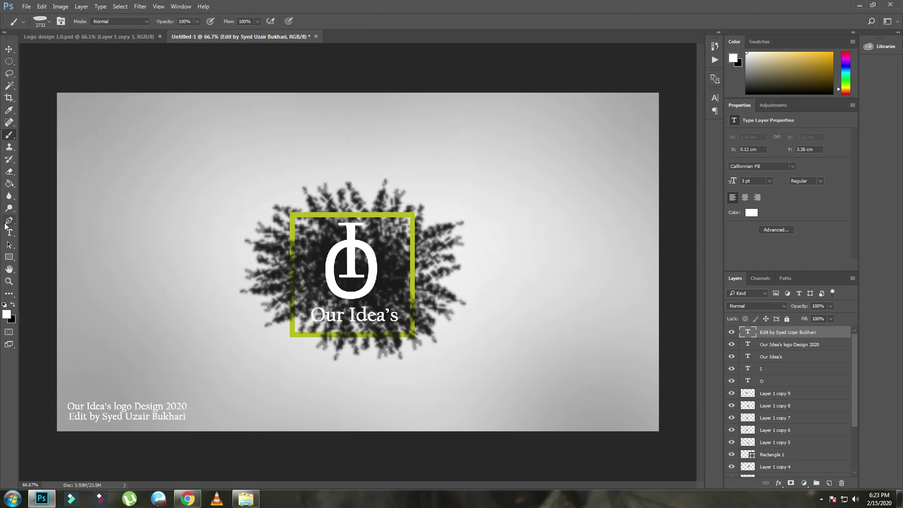
# - Set the foreground colour to a dark green
pyautogui.click(8, 314)
pyautogui.click(443, 161)
pyautogui.click(460, 196)
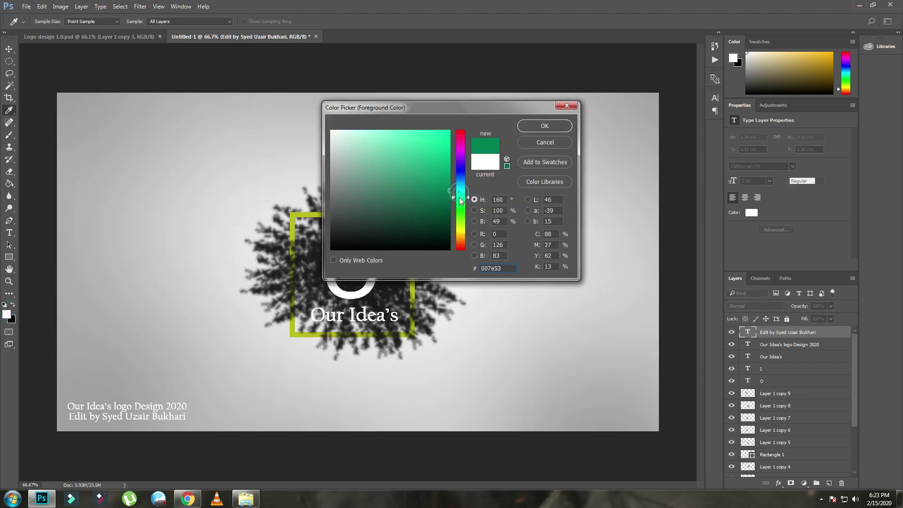
pyautogui.moveTo(439, 194); pyautogui.dragTo(457, 197)
pyautogui.click(545, 125)
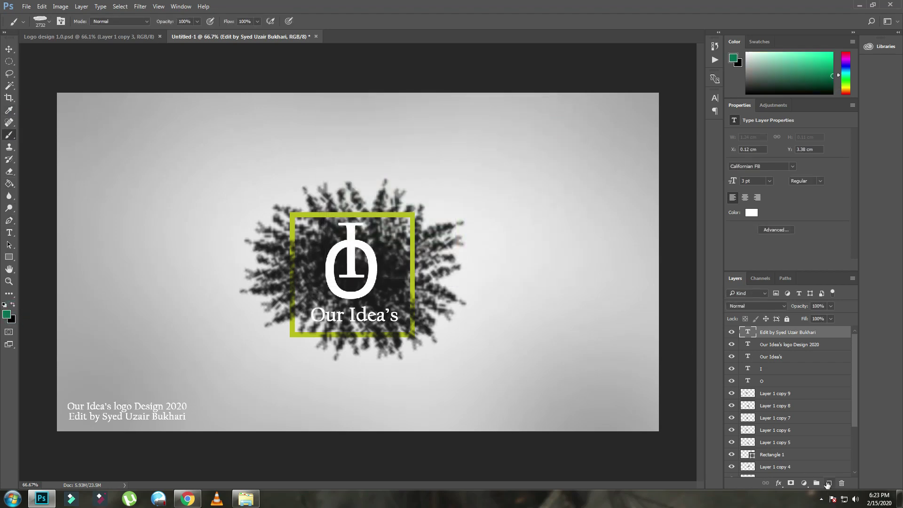
# - Create a new layer, move it directly below the O text layer, and set the brush size to 291 px
pyautogui.click(828, 483)
pyautogui.rightClick(330, 318)
pyautogui.moveTo(432, 341); pyautogui.dragTo(417, 341)
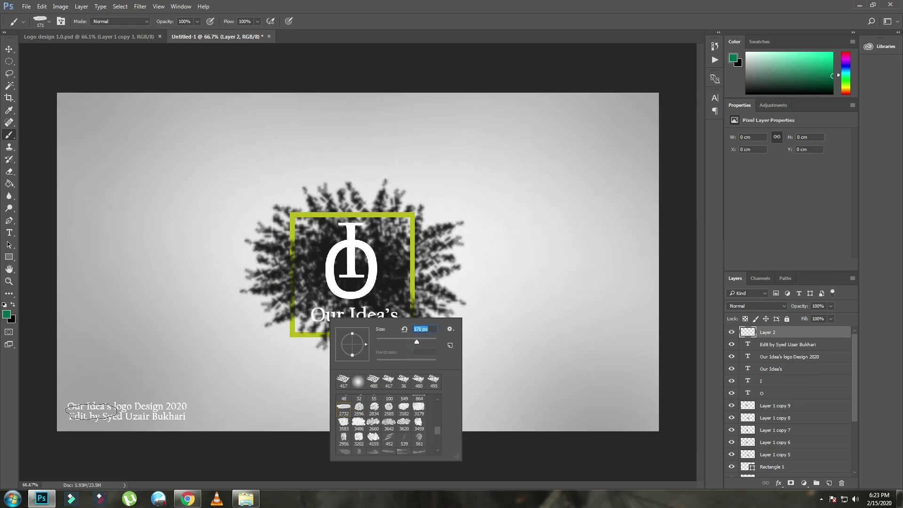
pyautogui.press('Return')
pyautogui.moveTo(765, 333); pyautogui.dragTo(765, 398)
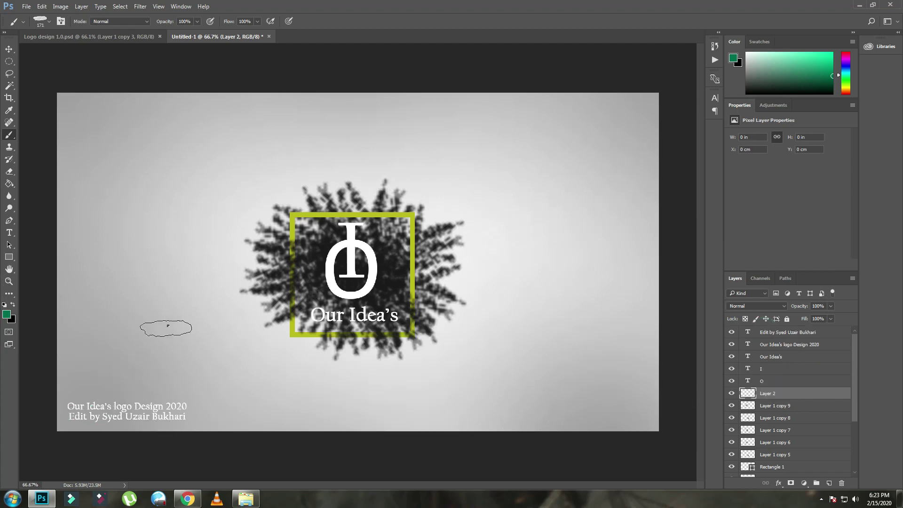
pyautogui.rightClick(165, 324)
pyautogui.moveTo(243, 349); pyautogui.dragTo(262, 348)
pyautogui.click(103, 413)
pyautogui.click(103, 413)
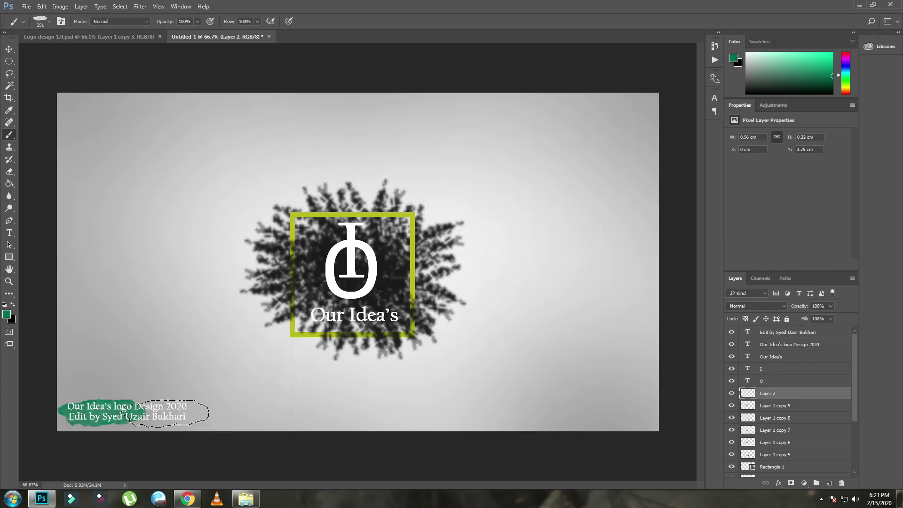
pyautogui.hotkey('ctrl', 'z')
pyautogui.click(127, 412)
pyautogui.hotkey('ctrl', 'z')
pyautogui.click(119, 412)
pyautogui.click(144, 414)
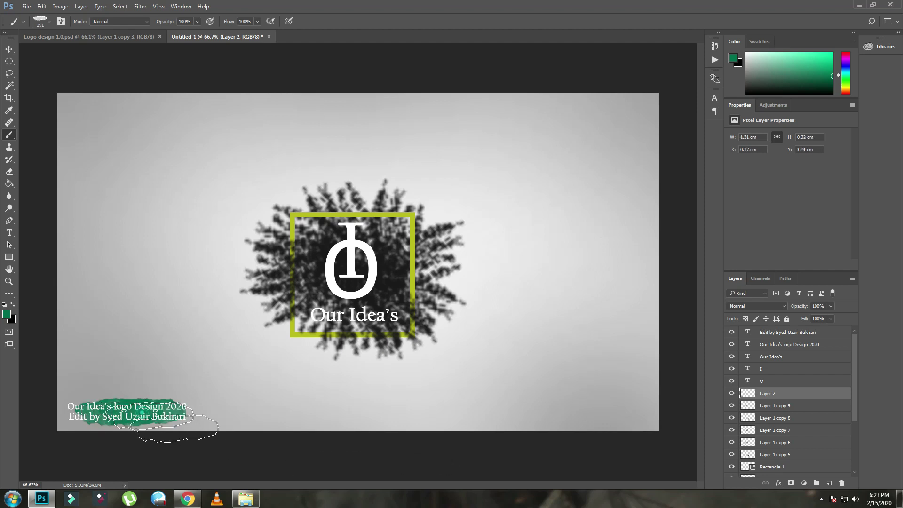
pyautogui.hotkey('ctrl', 'z')
pyautogui.hotkey('ctrl', 'alt', 'z')
# - Stamp two overlapping green brush marks behind the two lower-left text lines, covering about 1.37 by 0.32 cm
pyautogui.click(108, 411)
pyautogui.click(142, 412)
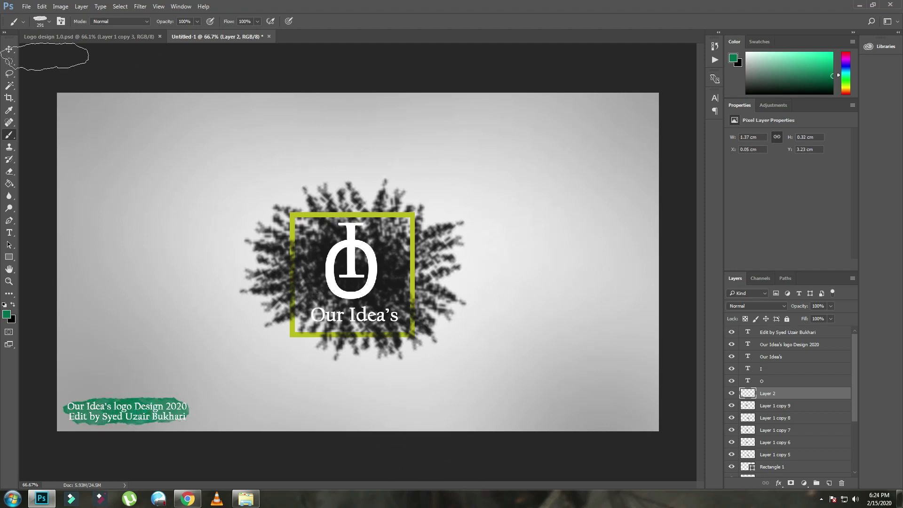
pyautogui.click(9, 49)
# - Save the design as a JPEG named Untitled-1 on the Desktop
pyautogui.hotkey('ctrl', 'shift', 's')
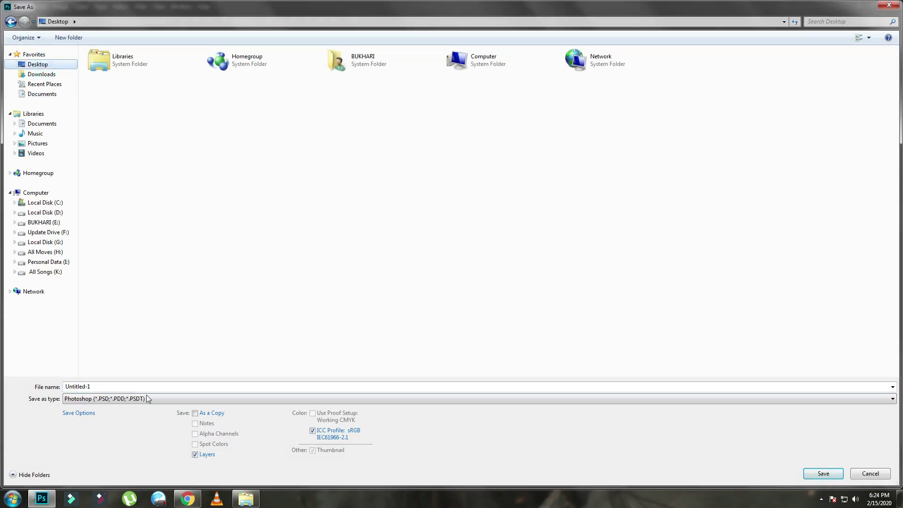
pyautogui.click(141, 398)
pyautogui.click(105, 302)
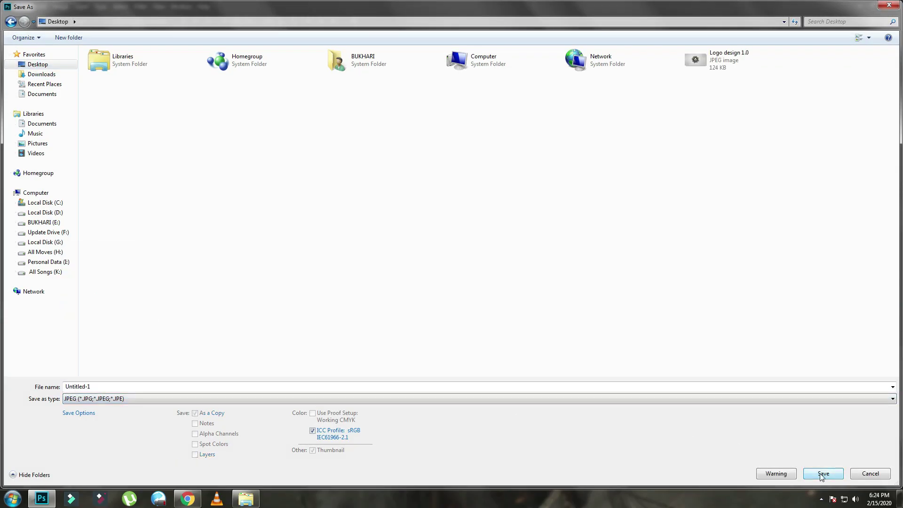
pyautogui.click(822, 473)
pyautogui.click(510, 135)
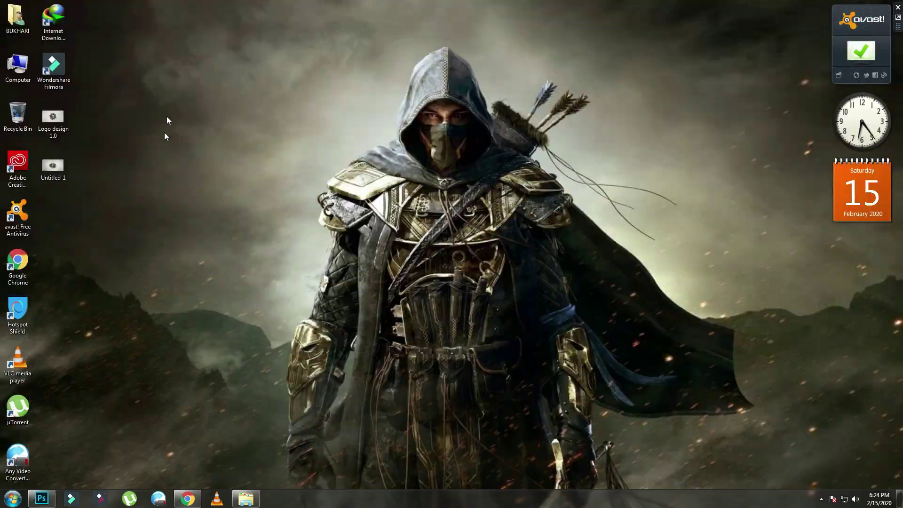
# - Open the saved Untitled-1 image from the desktop to check the finished logo, and close the viewer
pyautogui.doubleClick(53, 168)
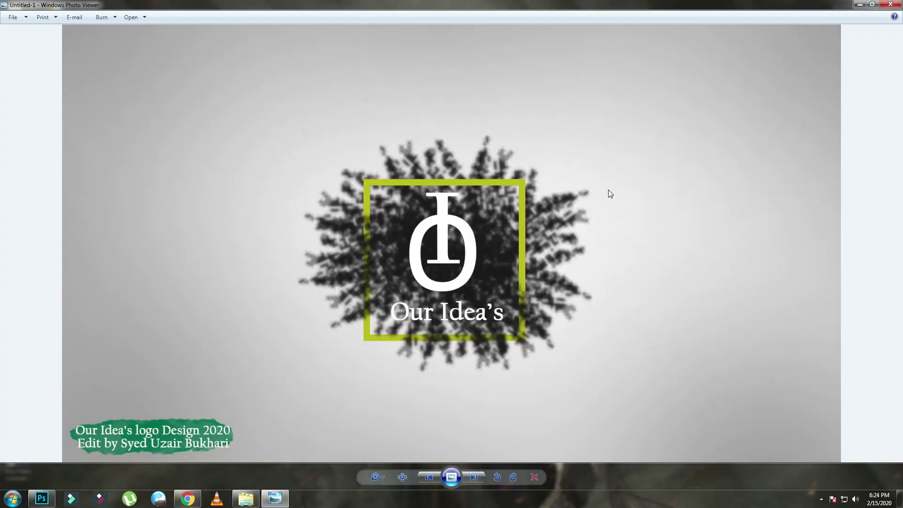
pyautogui.click(890, 4)
pyautogui.rightClick(156, 321)
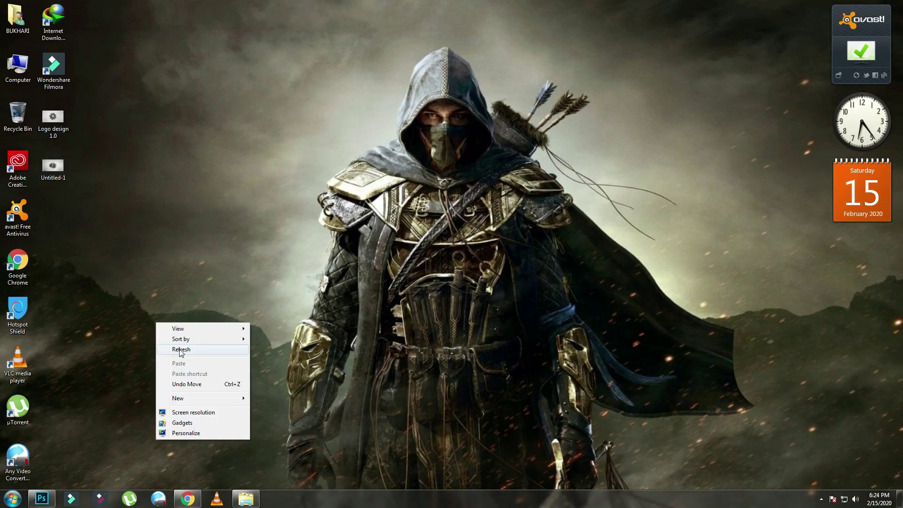